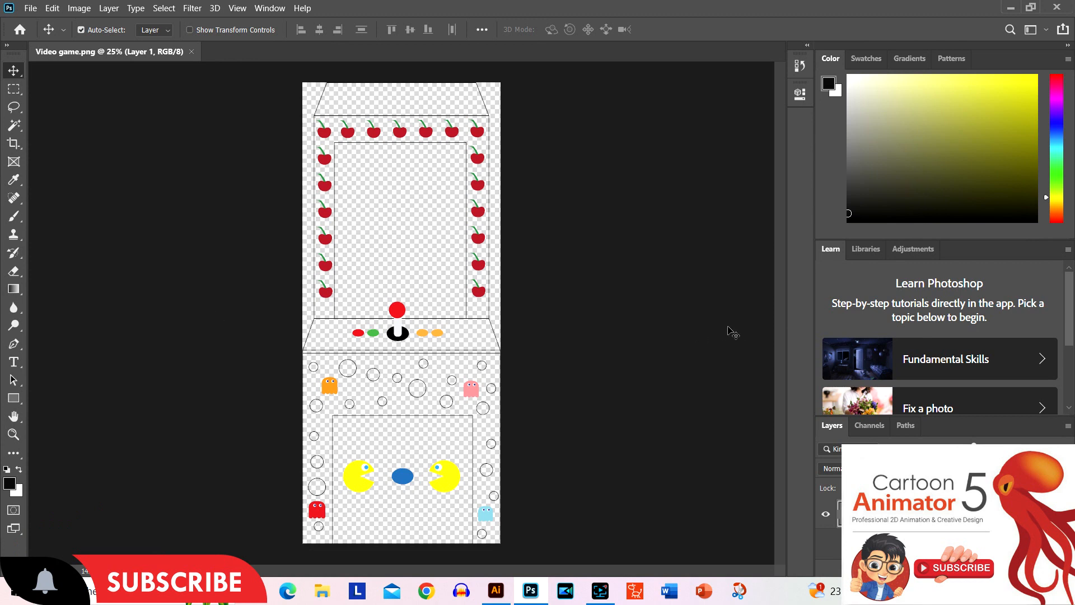
# Pick a light blue-cyan hue and ready the Magic Wand for colour selection.
pyautogui.click(1057, 139)
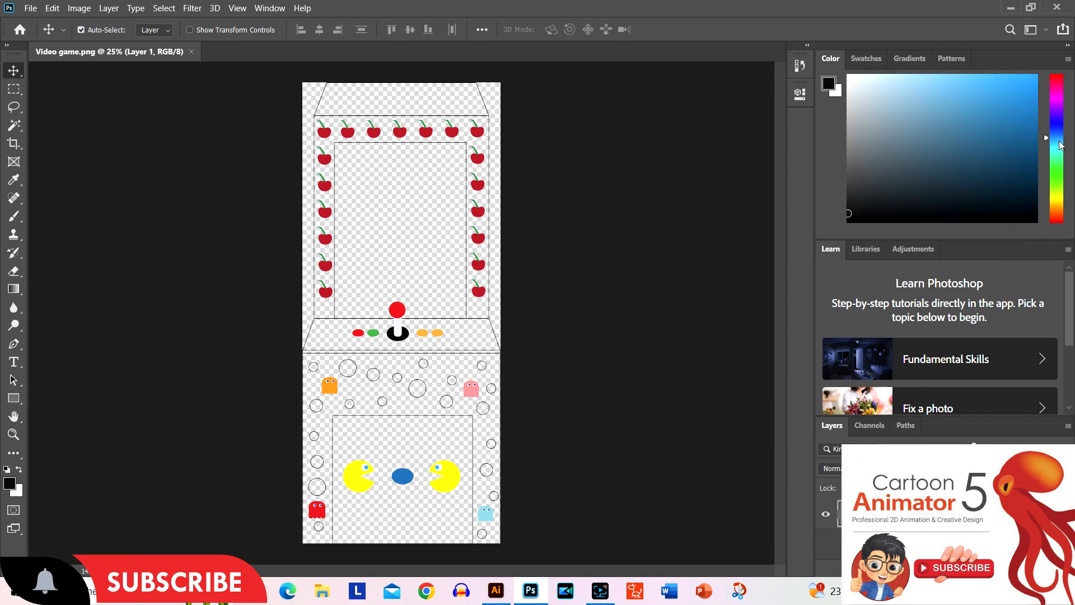
pyautogui.moveTo(1060, 144); pyautogui.dragTo(1061, 144)
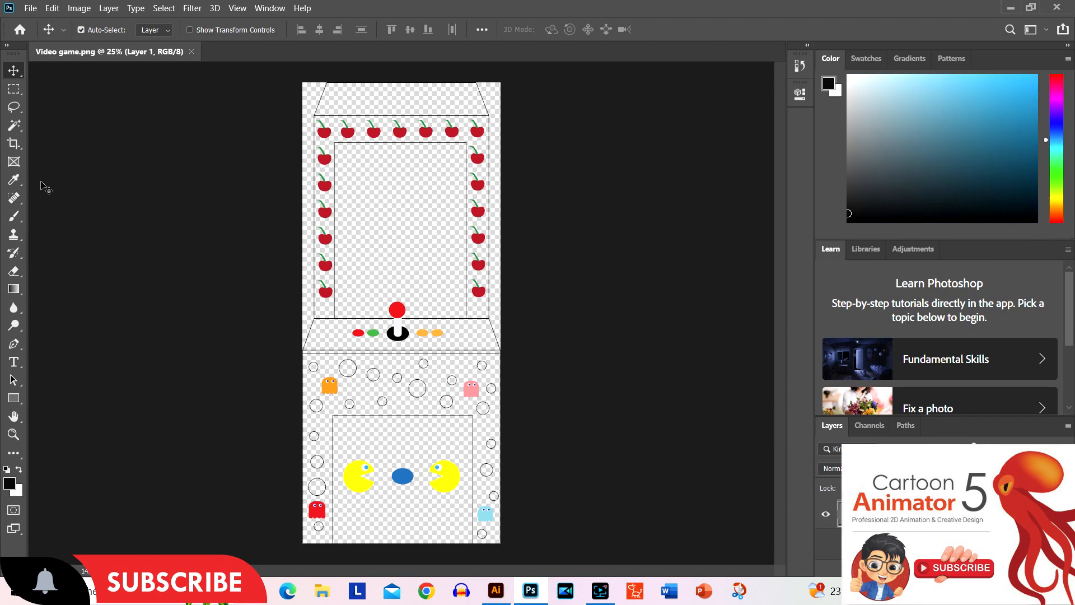
pyautogui.click(15, 126)
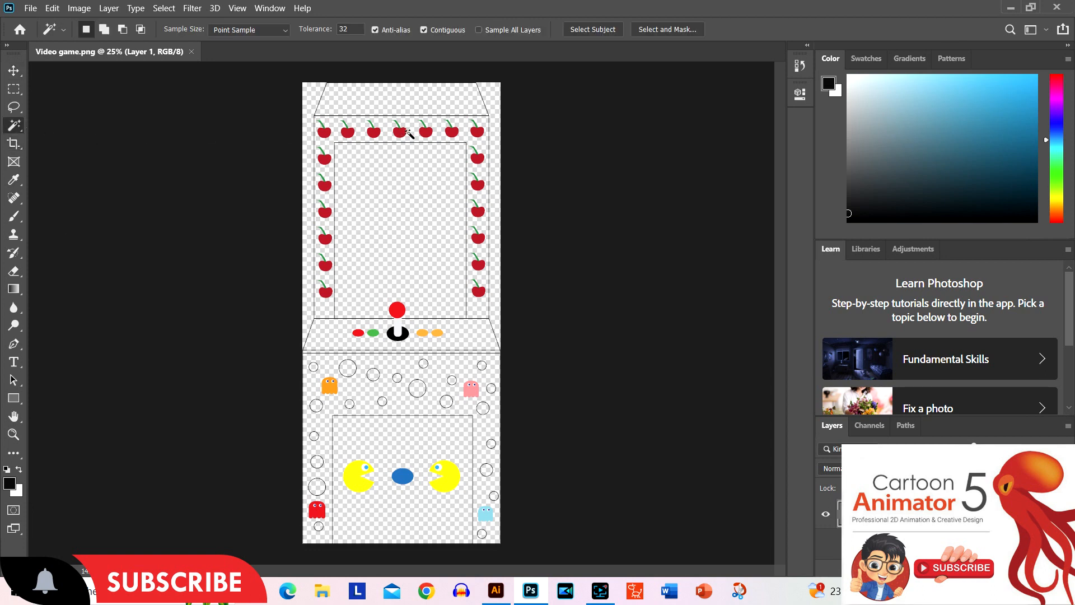
# Select the cabinet's top trapezoid and brush it solid light blue.
pyautogui.click(407, 99)
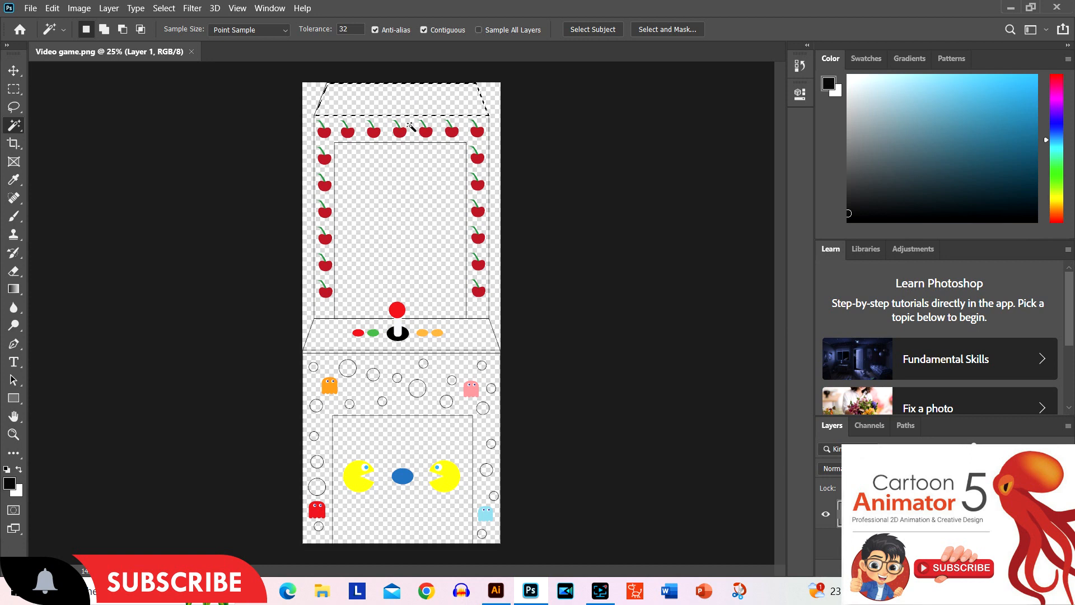
pyautogui.press('b')
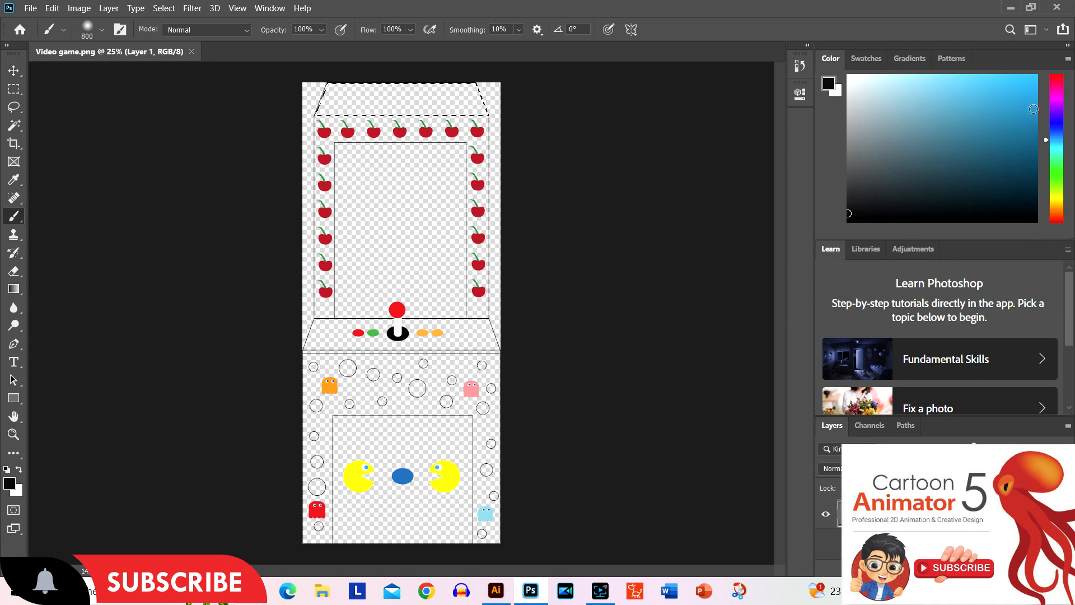
pyautogui.click(994, 106)
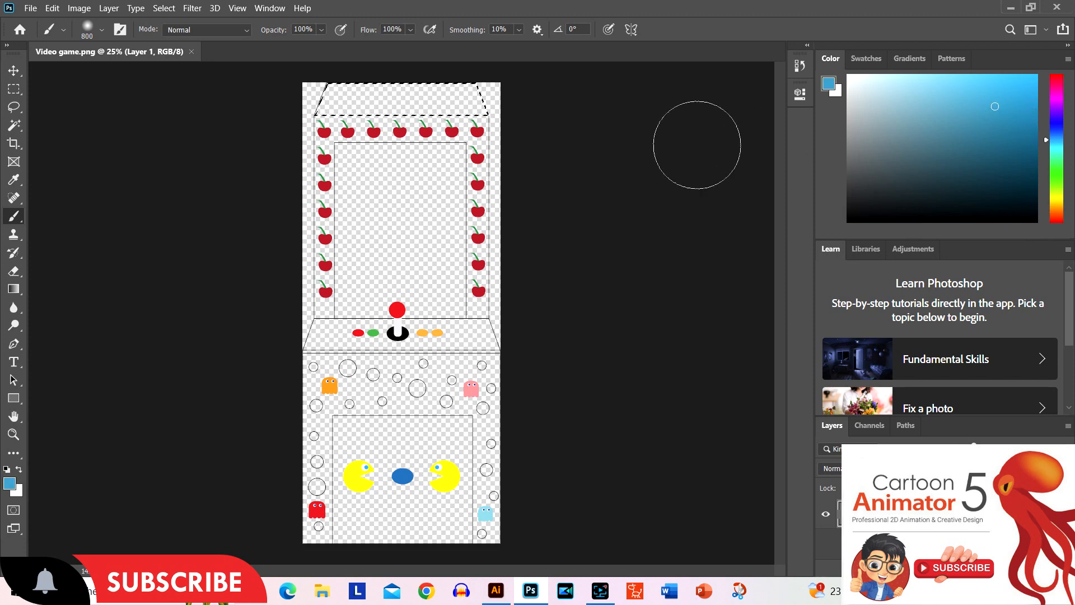
pyautogui.moveTo(470, 97); pyautogui.dragTo(319, 97)
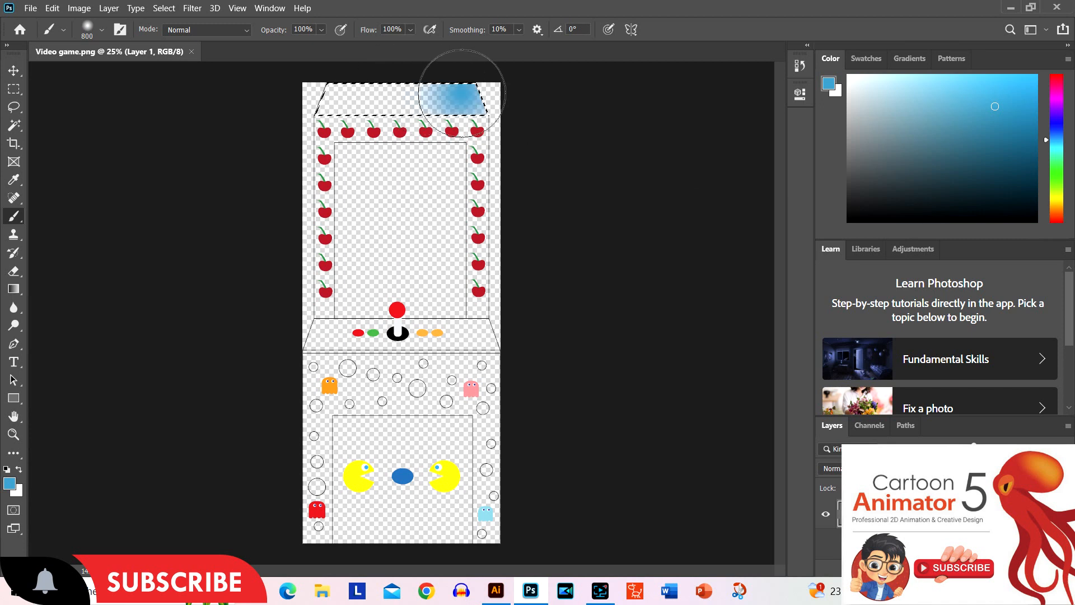
pyautogui.moveTo(487, 92); pyautogui.dragTo(303, 89)
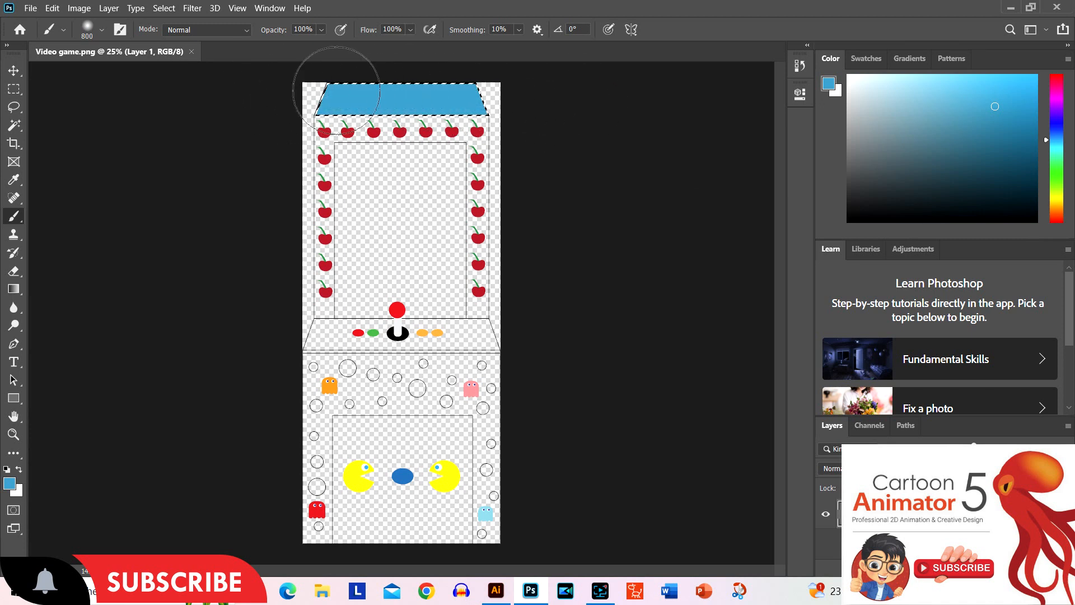
pyautogui.click(13, 125)
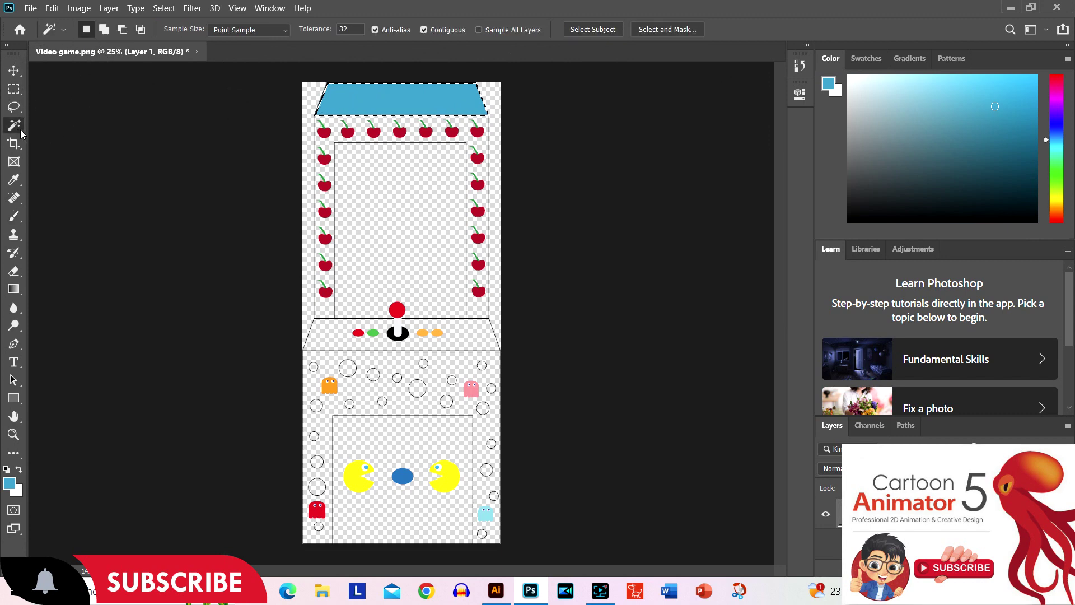
# Select the cherry frame around the screen and brush it blue, leaving the cherries red.
pyautogui.click(389, 138)
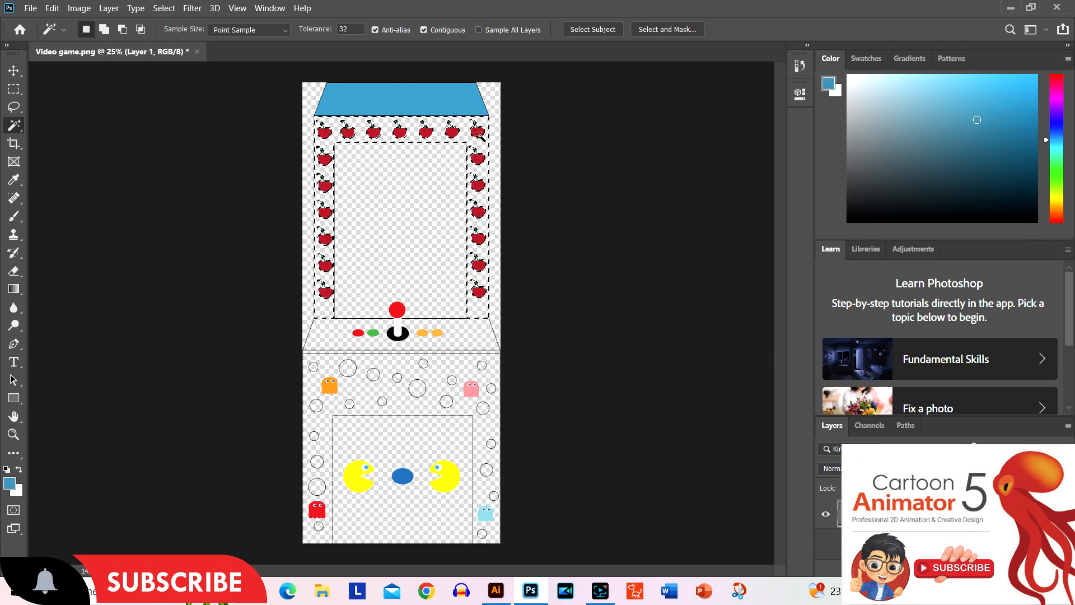
pyautogui.press('b')
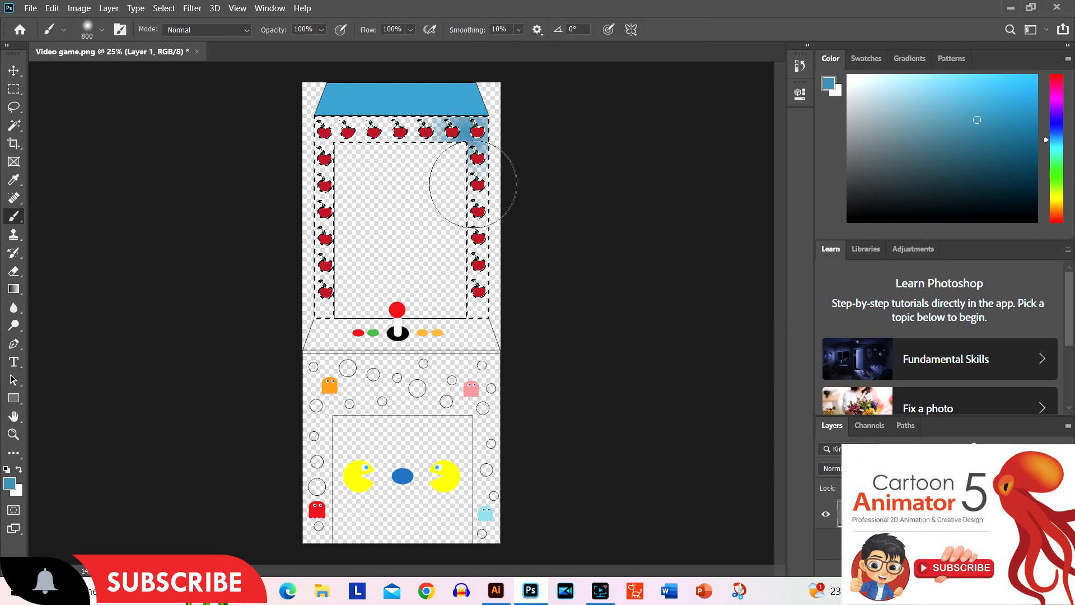
pyautogui.moveTo(492, 127); pyautogui.dragTo(496, 336)
pyautogui.moveTo(458, 130)
pyautogui.mouseDown()
pyautogui.moveTo(323, 130)
pyautogui.moveTo(324, 311)
pyautogui.moveTo(323, 118)
pyautogui.mouseUp()
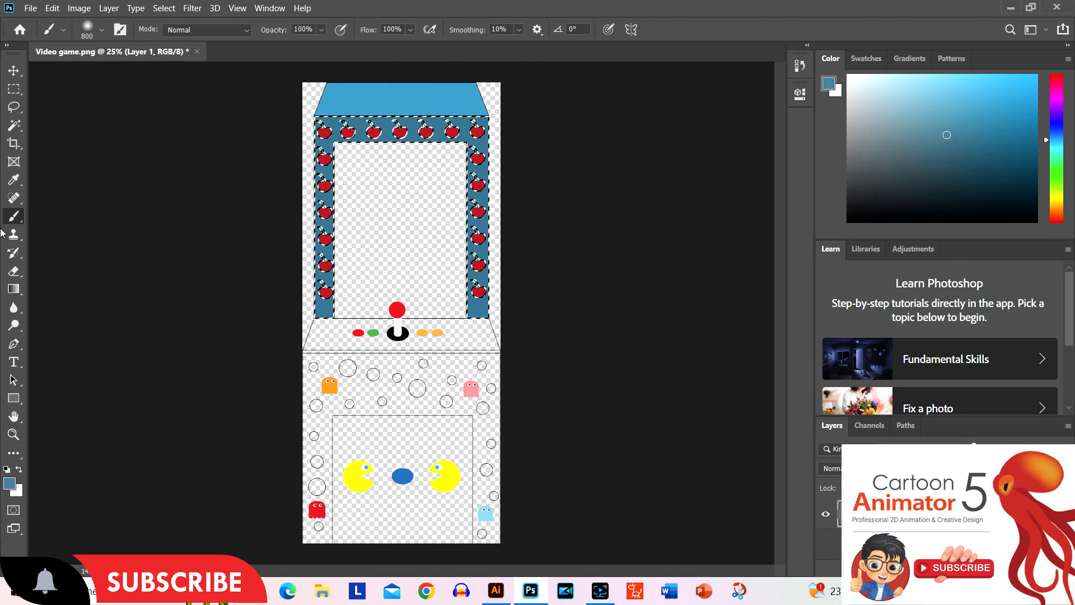
# Select the control panel around the joystick and brush it teal blue.
pyautogui.click(14, 125)
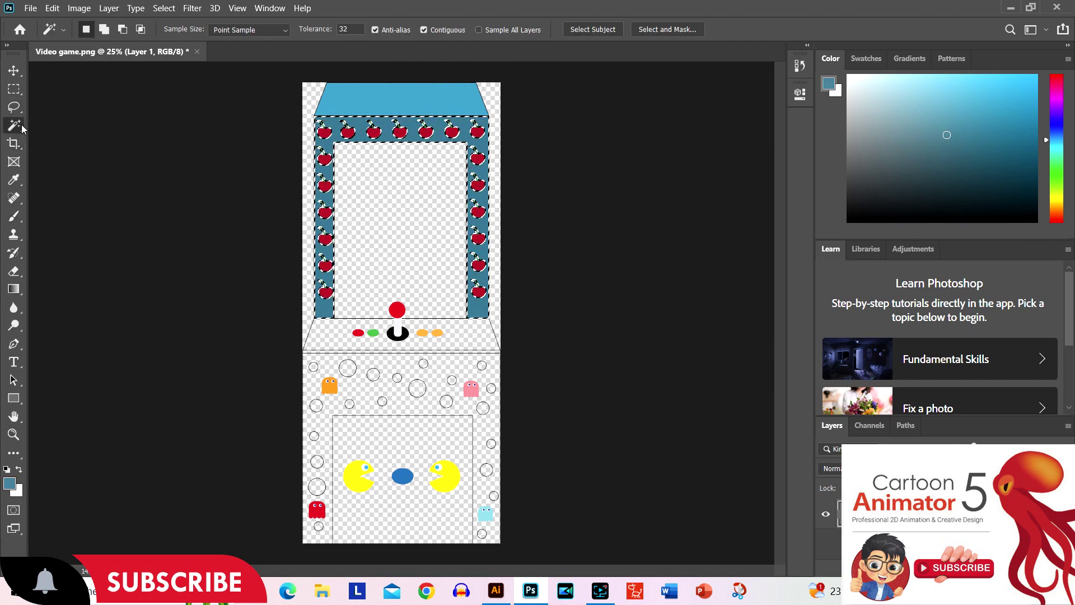
pyautogui.click(327, 336)
pyautogui.press('b')
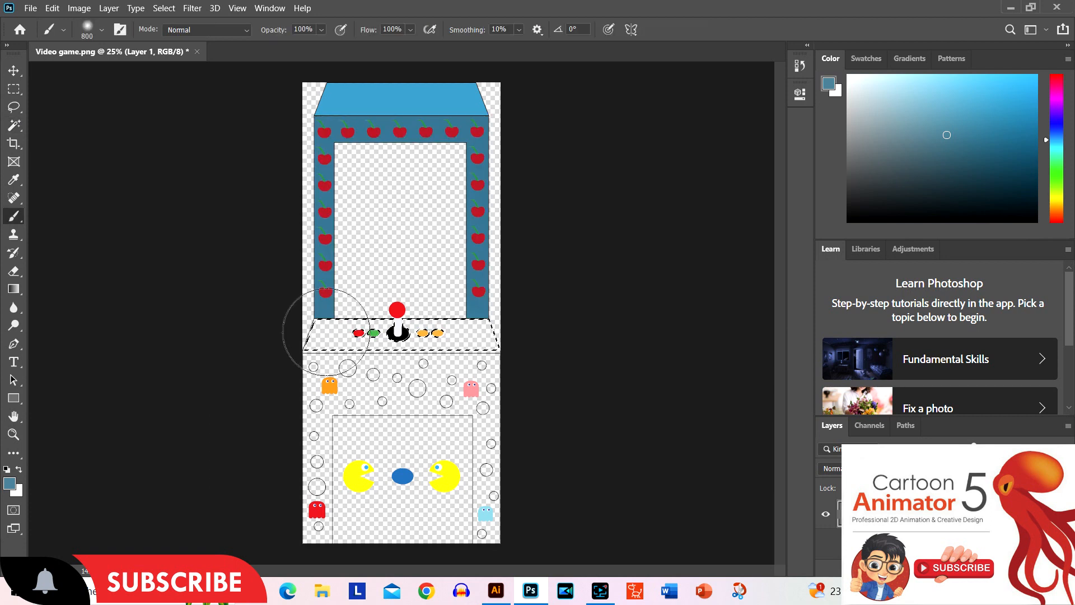
pyautogui.moveTo(286, 336); pyautogui.dragTo(470, 336)
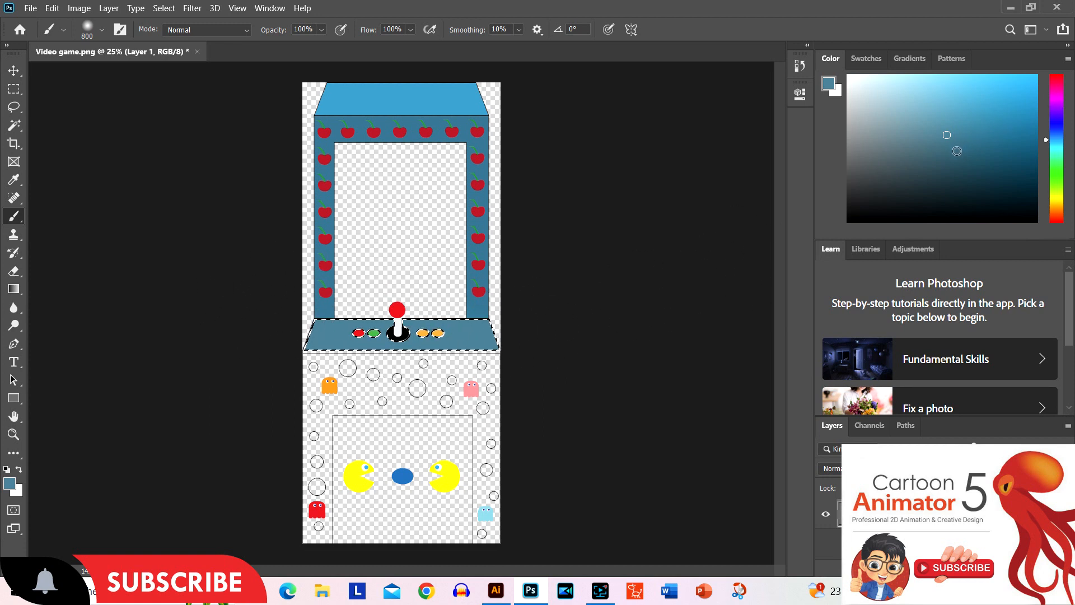
# Select the thin strip below the control panel and choose a darker blue for it.
pyautogui.click(13, 124)
pyautogui.click(313, 353)
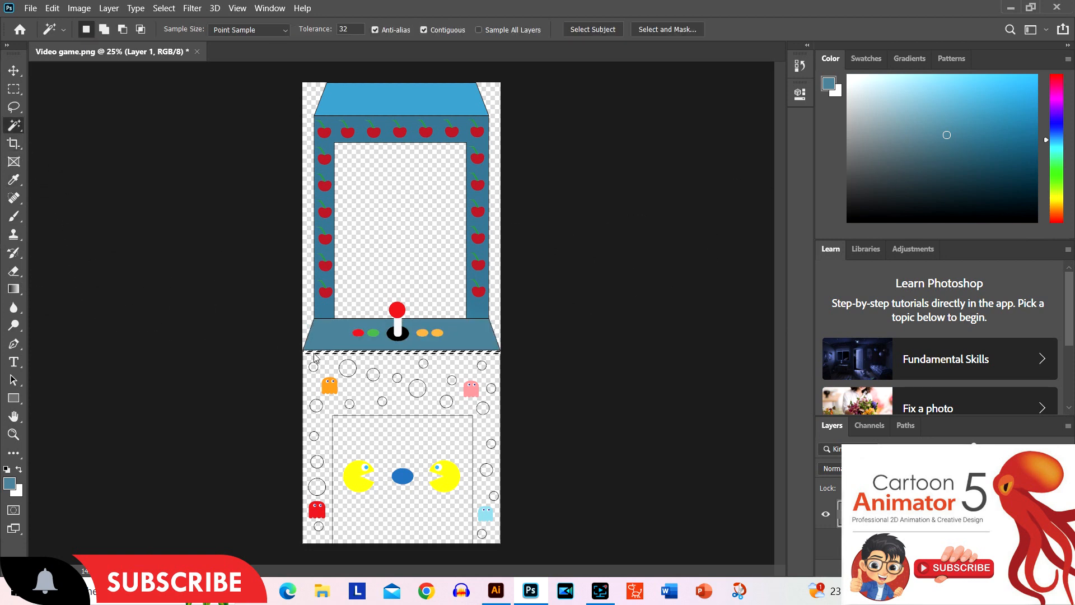
pyautogui.click(951, 160)
pyautogui.press('b')
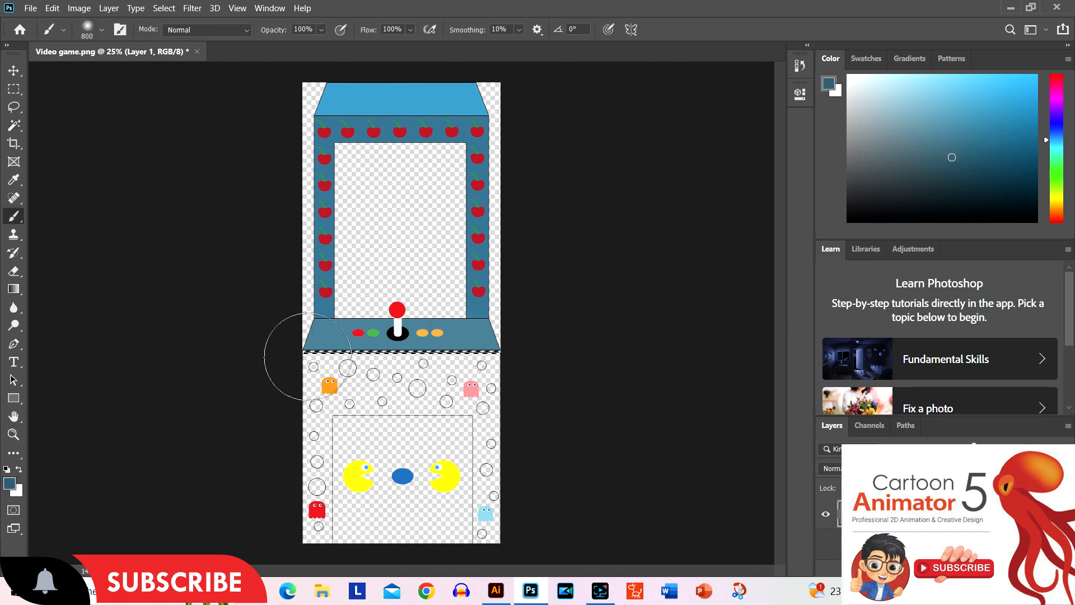
# Select the lower cabinet background around the dots and ghosts and paint it teal.
pyautogui.click(16, 126)
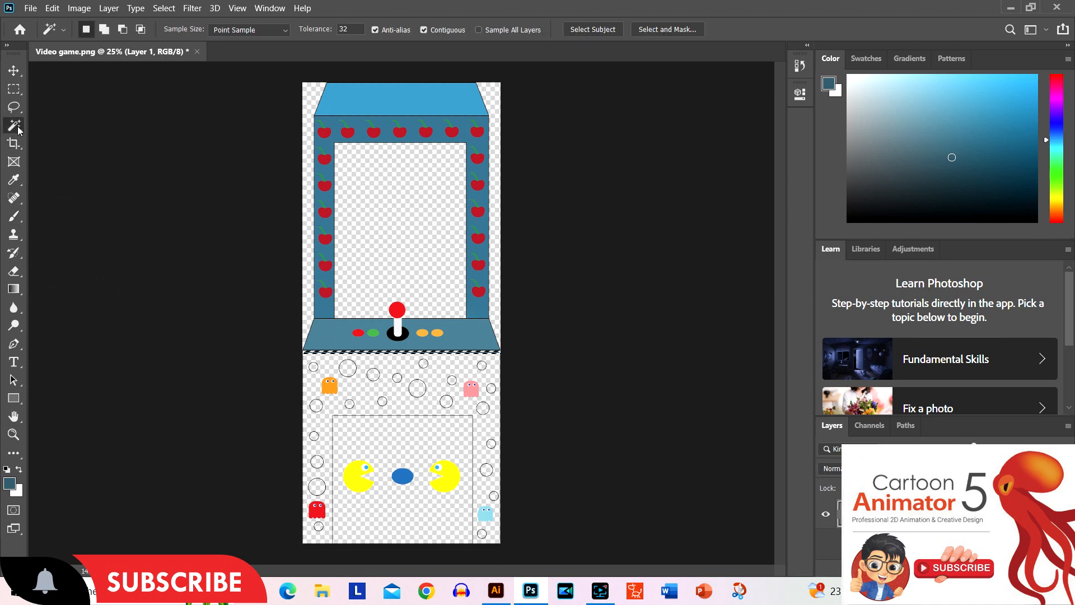
pyautogui.click(361, 391)
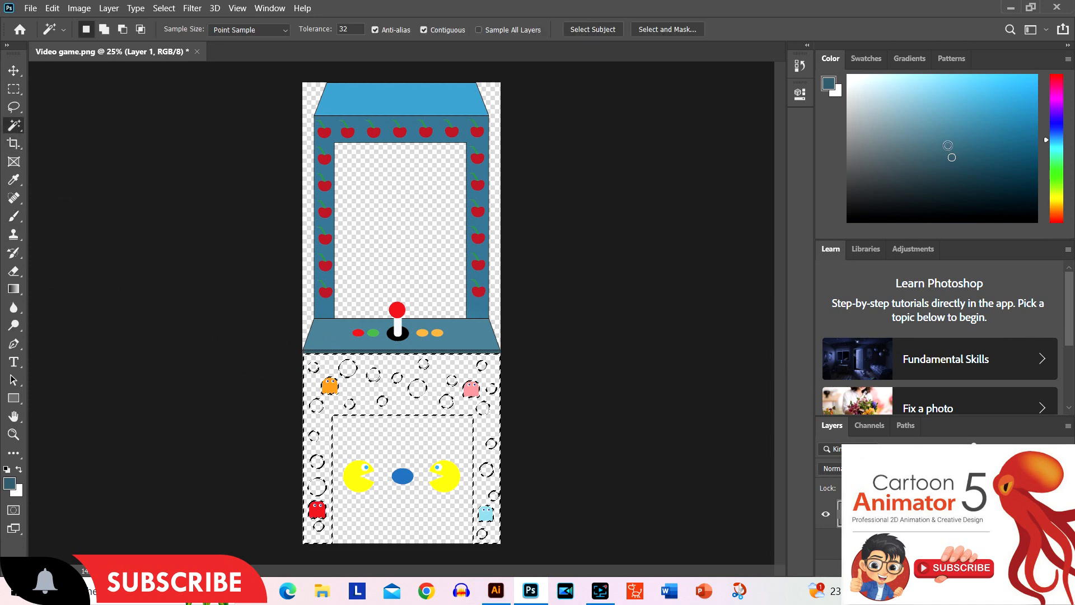
pyautogui.press('b')
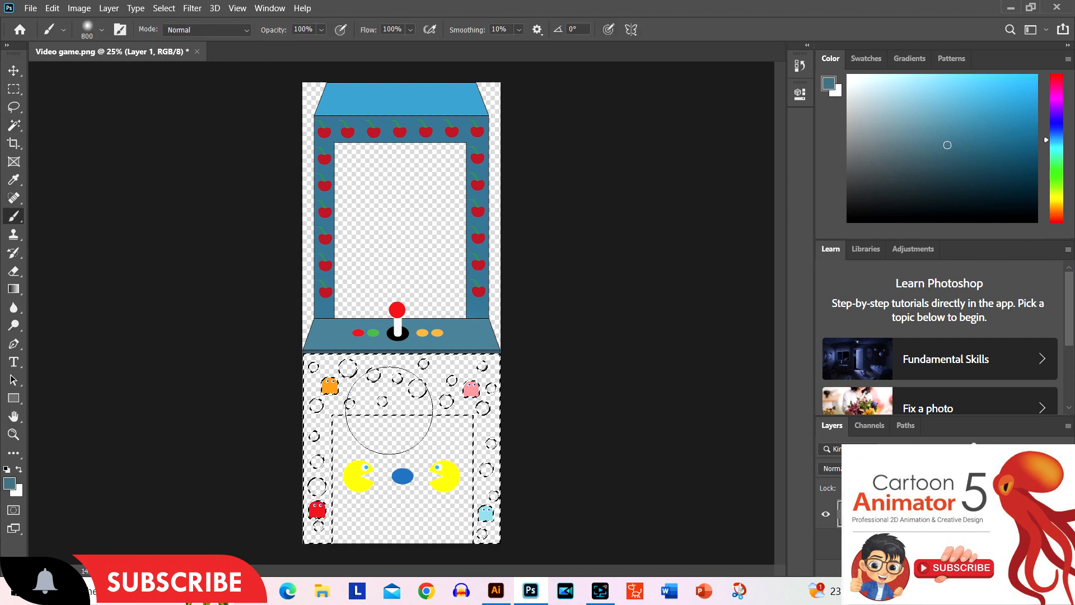
pyautogui.moveTo(487, 395)
pyautogui.mouseDown()
pyautogui.moveTo(311, 416)
pyautogui.moveTo(315, 529)
pyautogui.mouseUp()
pyautogui.moveTo(504, 370); pyautogui.dragTo(491, 537)
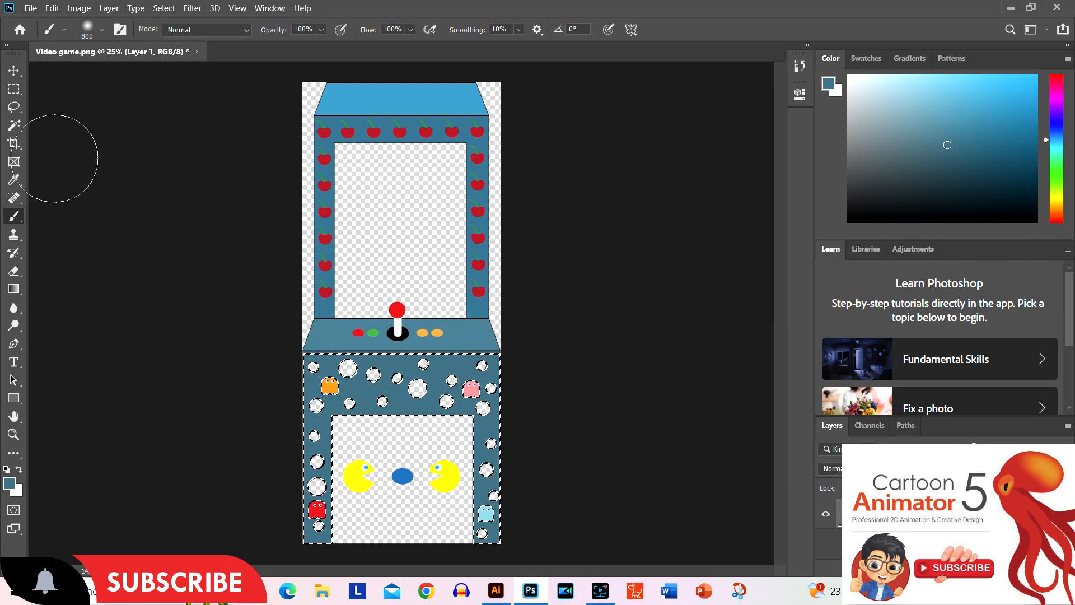
pyautogui.press('w')
# Paint the inner Pac-Man panel with a darker teal.
pyautogui.hotkey('ctrl', 'd')
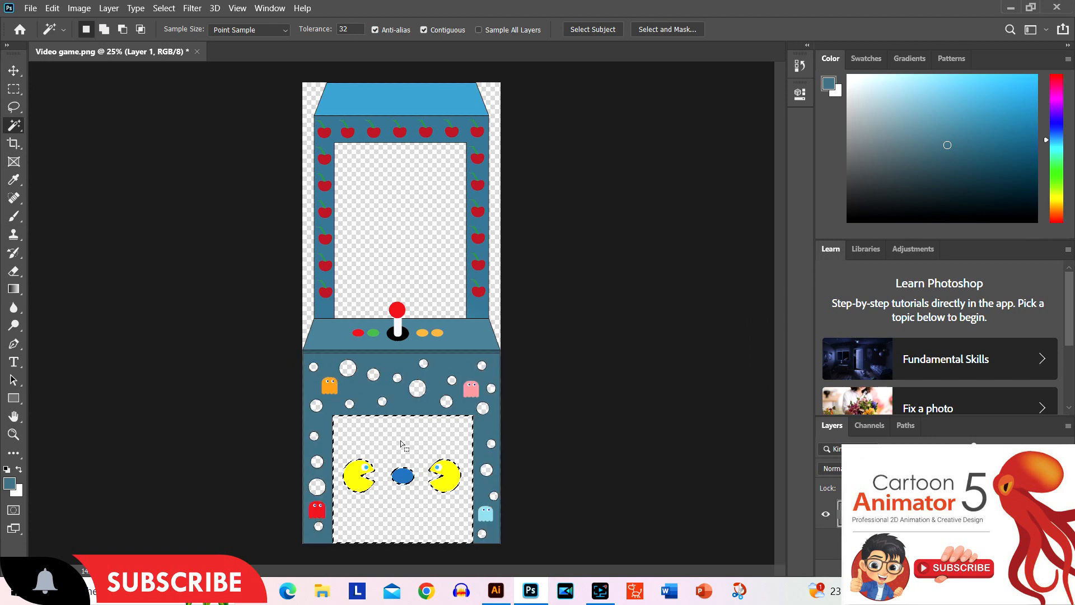
pyautogui.click(960, 170)
pyautogui.press('b')
pyautogui.moveTo(395, 437)
pyautogui.mouseDown()
pyautogui.moveTo(385, 527)
pyautogui.moveTo(435, 536)
pyautogui.mouseUp()
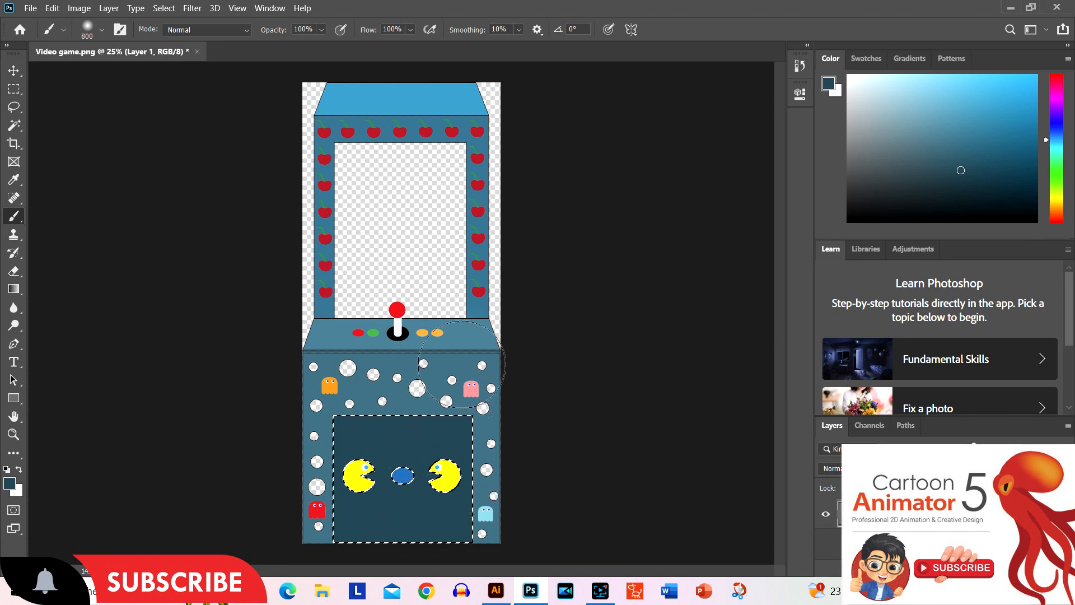
pyautogui.click(14, 124)
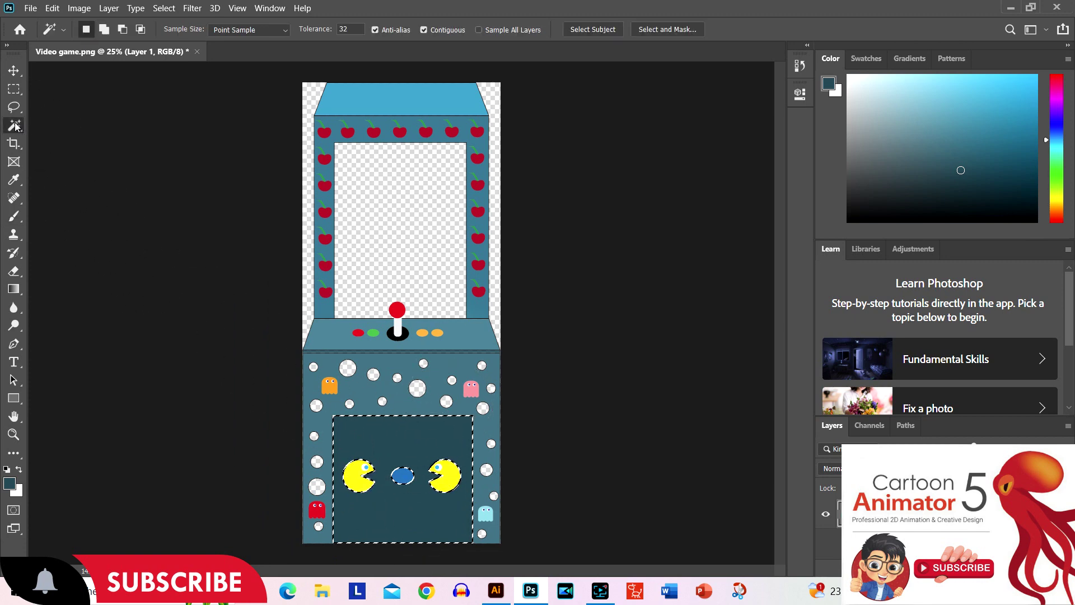
# Select the screen area and brush it solid black, covering the last light strip at its top.
pyautogui.click(455, 223)
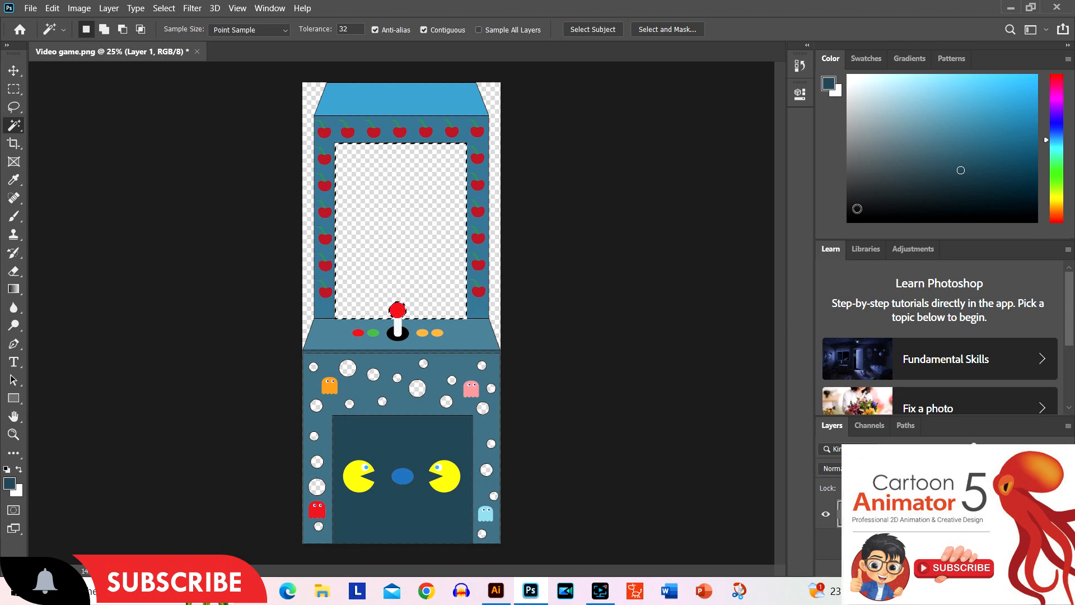
pyautogui.press('d')
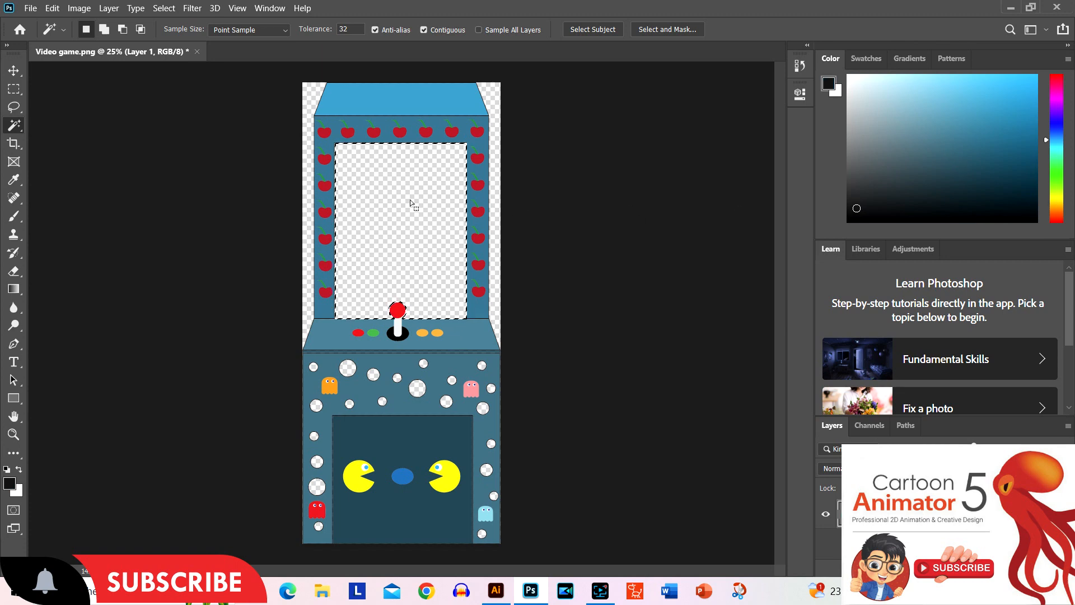
pyautogui.press('b')
pyautogui.moveTo(361, 185)
pyautogui.mouseDown()
pyautogui.moveTo(524, 193)
pyautogui.moveTo(403, 252)
pyautogui.moveTo(394, 286)
pyautogui.moveTo(436, 251)
pyautogui.mouseUp()
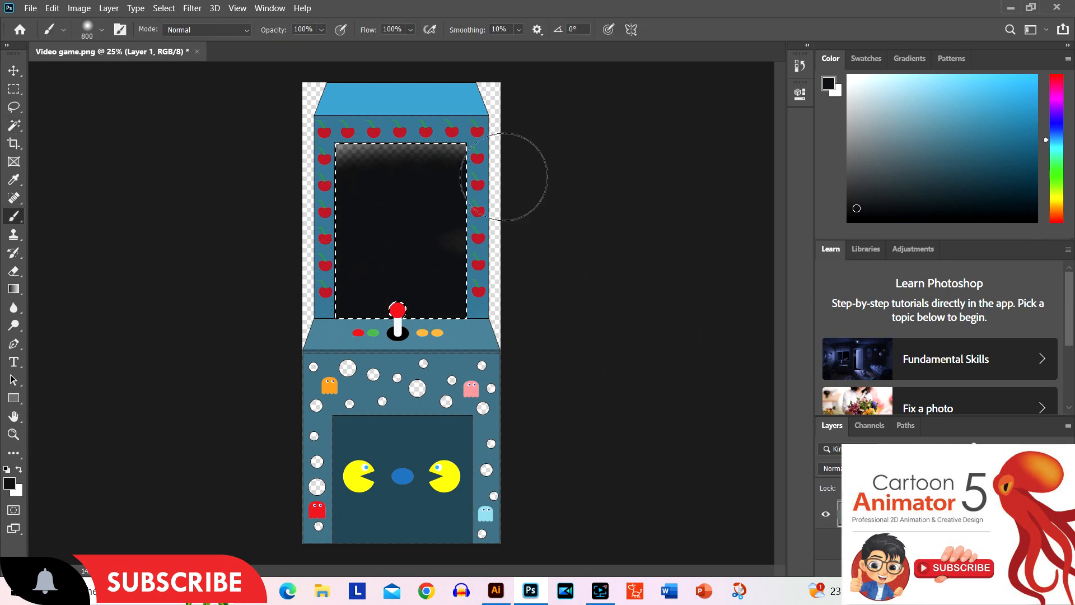
pyautogui.moveTo(454, 160)
pyautogui.mouseDown()
pyautogui.moveTo(353, 156)
pyautogui.moveTo(446, 151)
pyautogui.mouseUp()
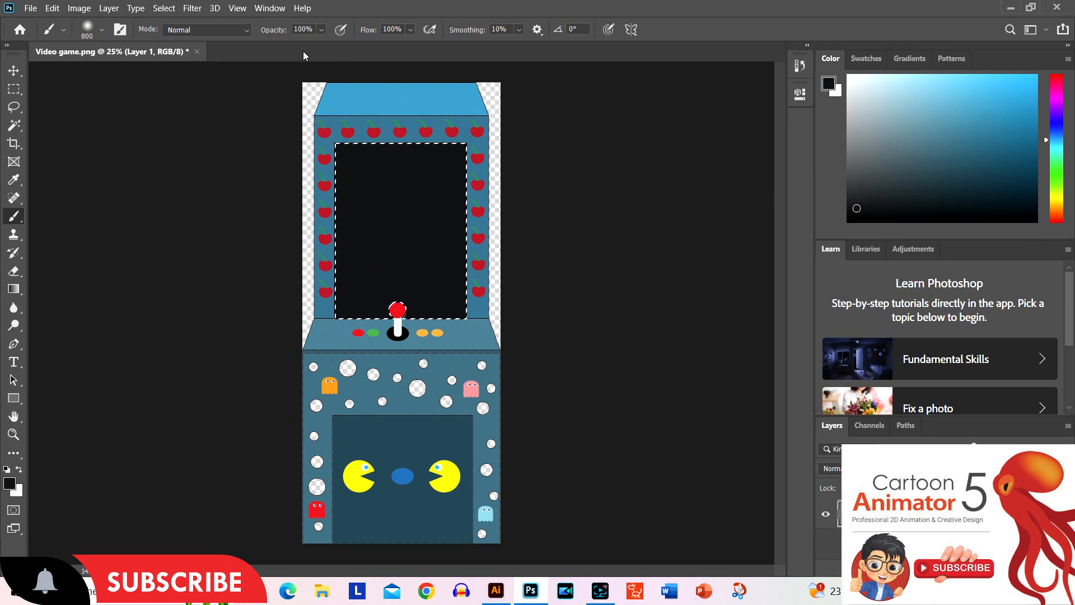
# Set brush opacity to 52% and flow to 51%, and shrink the brush size.
pyautogui.click(321, 31)
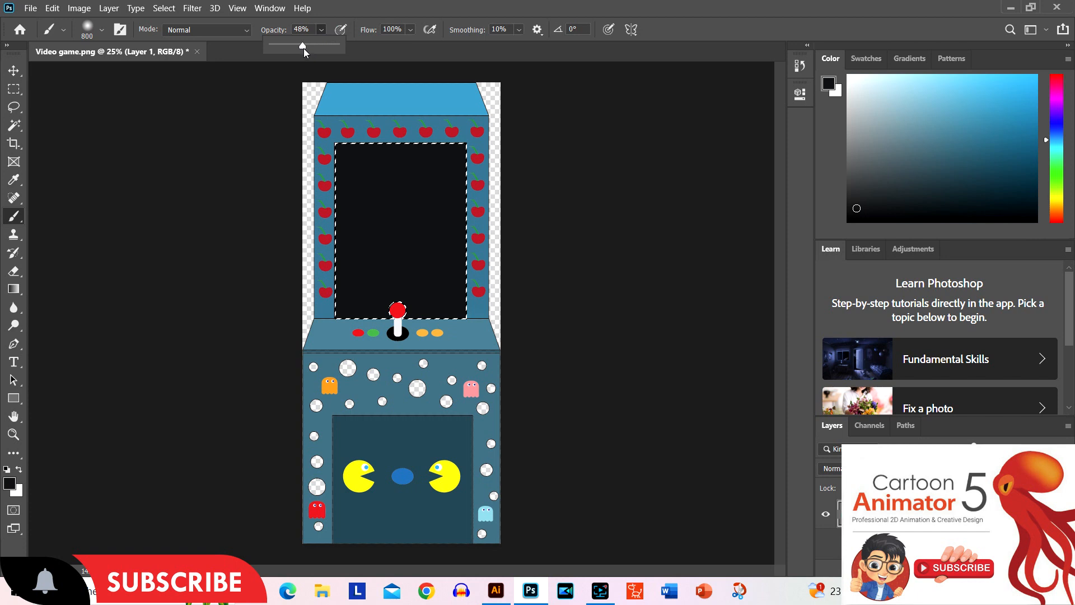
pyautogui.moveTo(304, 49); pyautogui.dragTo(306, 48)
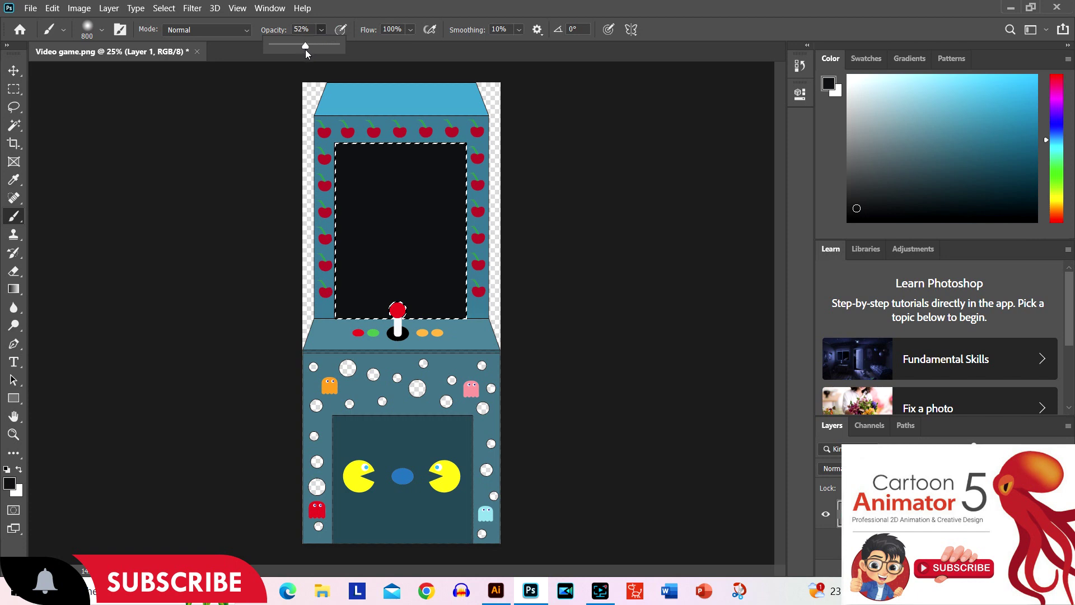
pyautogui.press('Return')
pyautogui.click(411, 31)
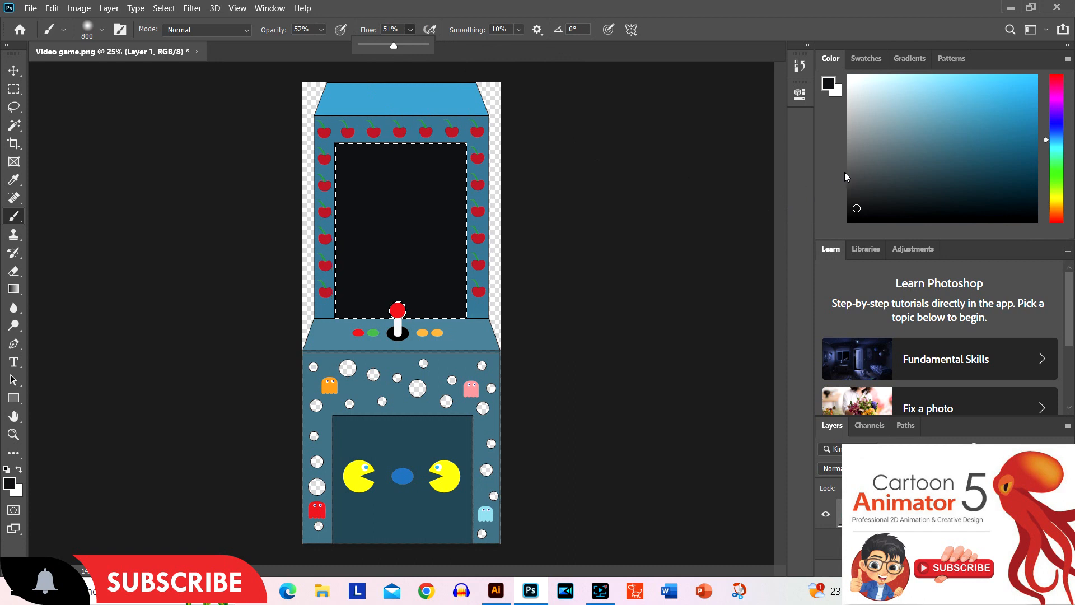
pyautogui.press('Return')
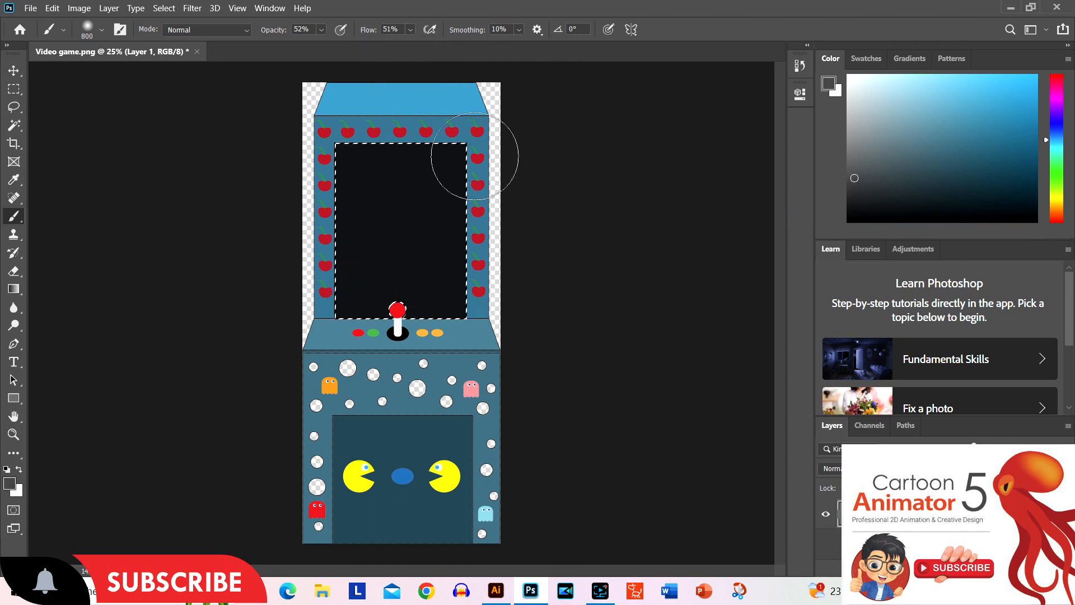
pyautogui.press('[')
pyautogui.press('[')
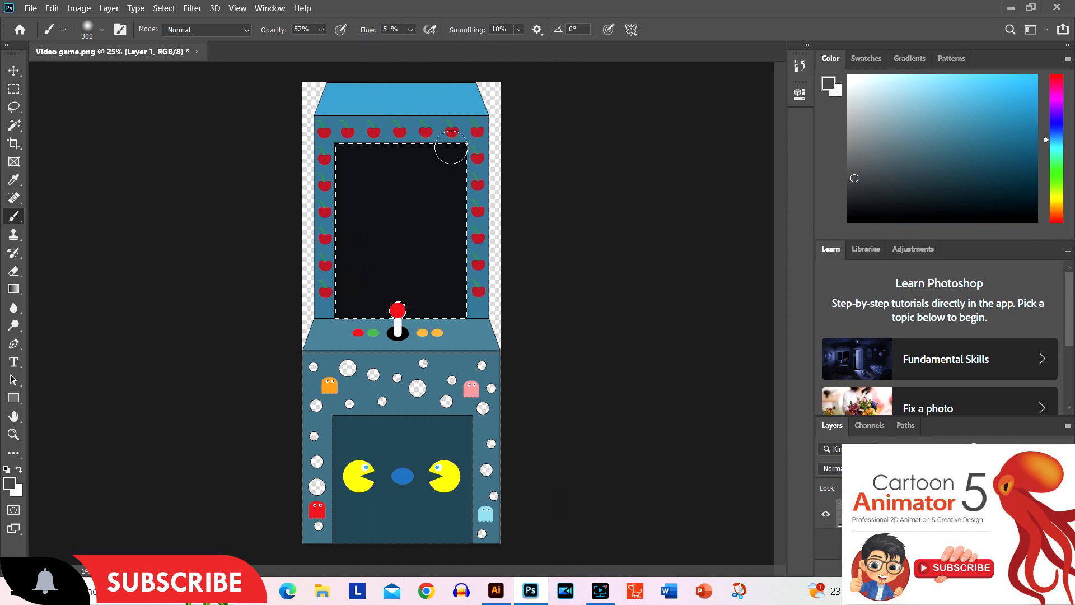
# Brush two soft diagonal white glare streaks across the dark screen.
pyautogui.moveTo(445, 159); pyautogui.dragTo(353, 239)
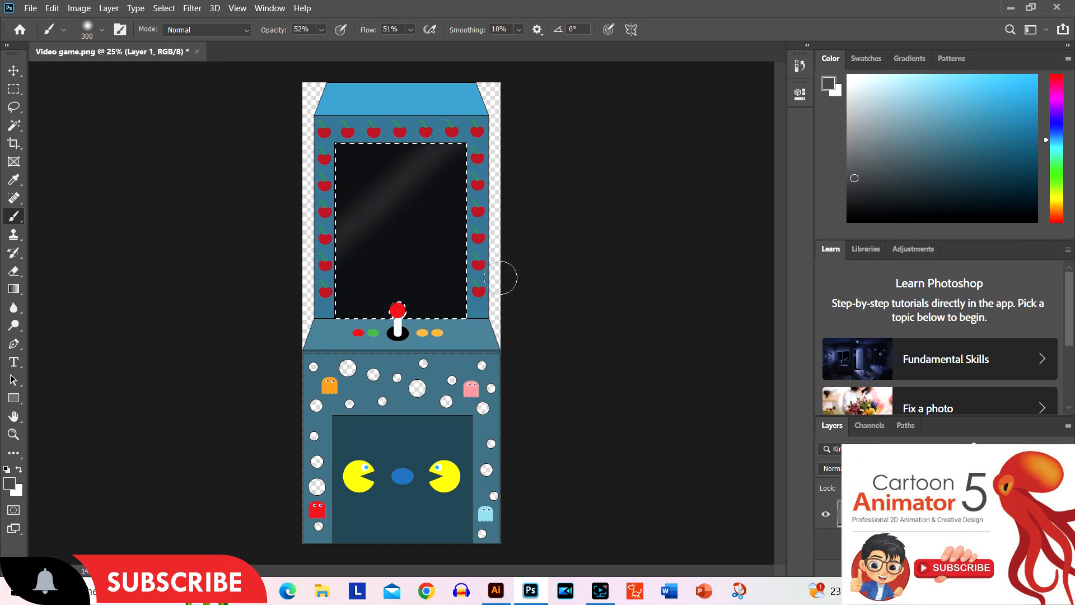
pyautogui.moveTo(445, 244); pyautogui.dragTo(369, 290)
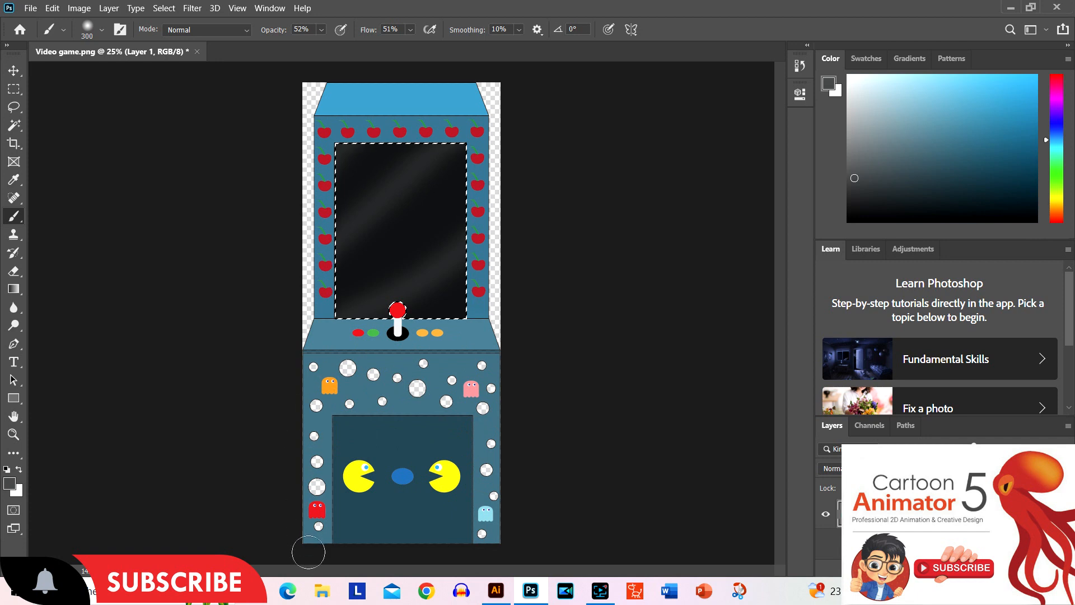
pyautogui.click(14, 127)
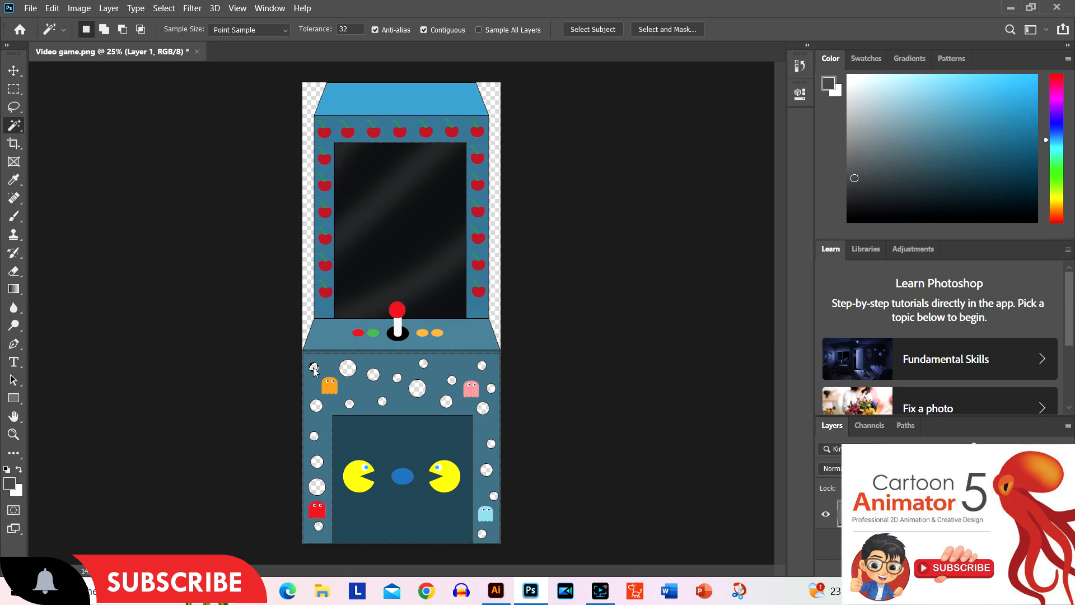
pyautogui.scroll(2, 314, 368)
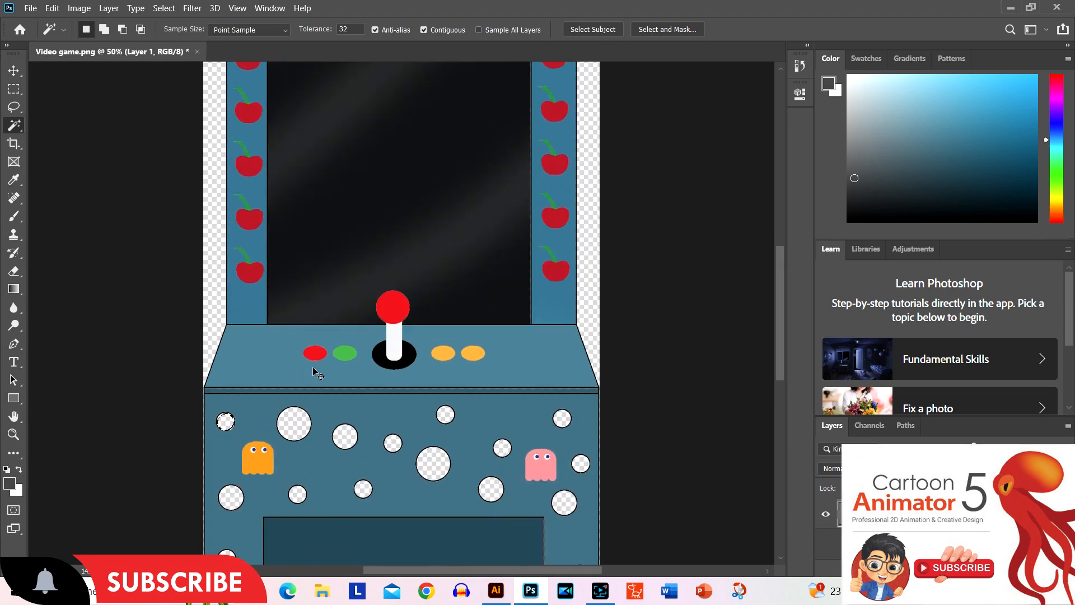
pyautogui.scroll(-2, 314, 369)
pyautogui.scroll(-2, 313, 368)
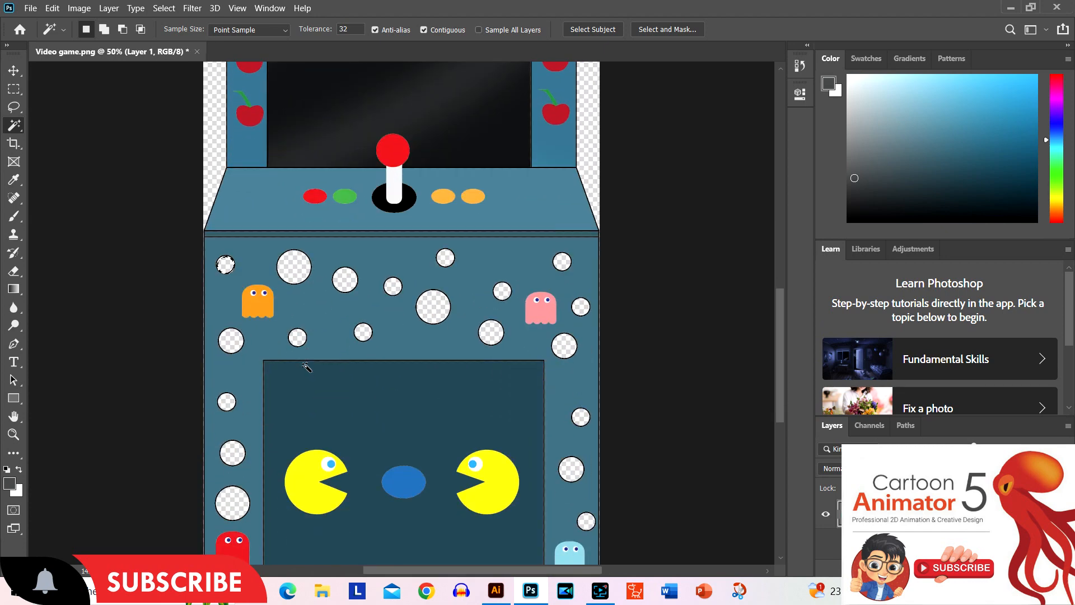
pyautogui.scroll(-1, 313, 367)
pyautogui.scroll(-1, 313, 369)
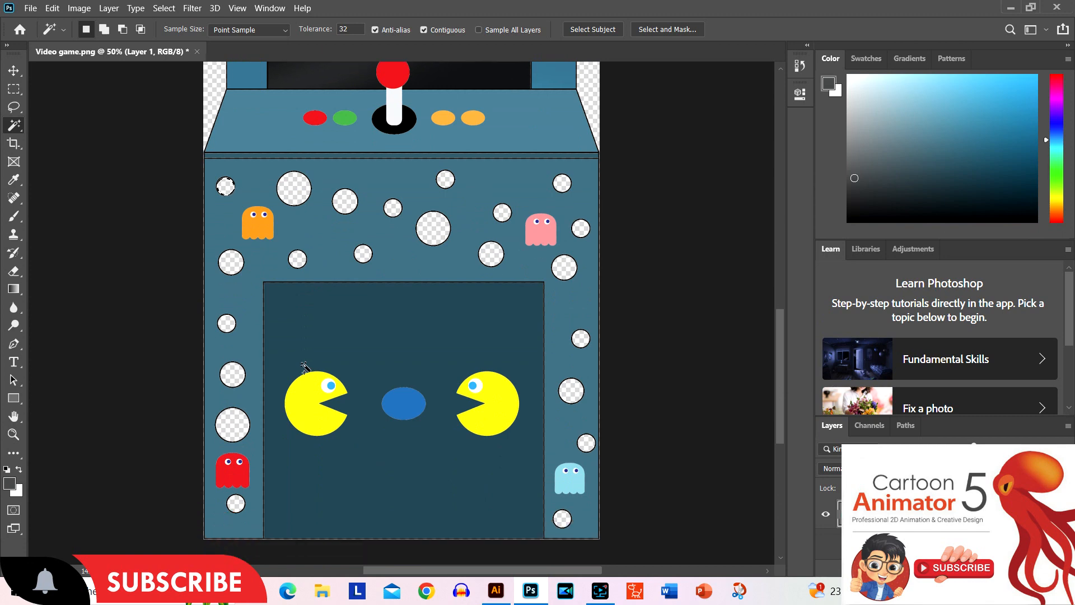
# Shift-add every white dot around the lower cabinet panel to one selection.
pyautogui.press('shift')
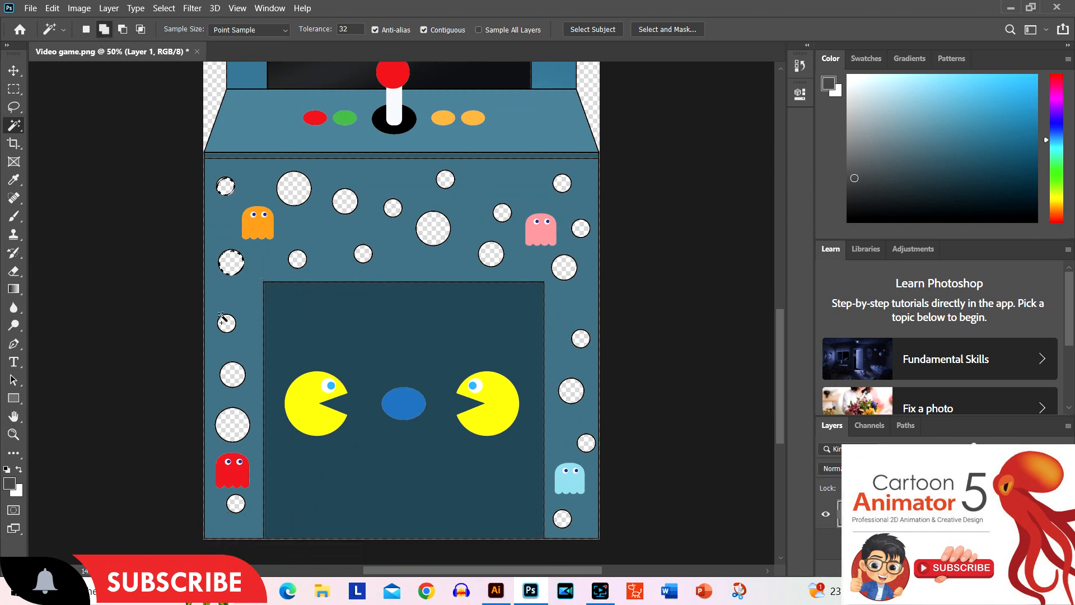
pyautogui.keyDown('shift'); pyautogui.click(235, 381); pyautogui.keyUp('shift')
pyautogui.keyDown('shift'); pyautogui.click(236, 426); pyautogui.keyUp('shift')
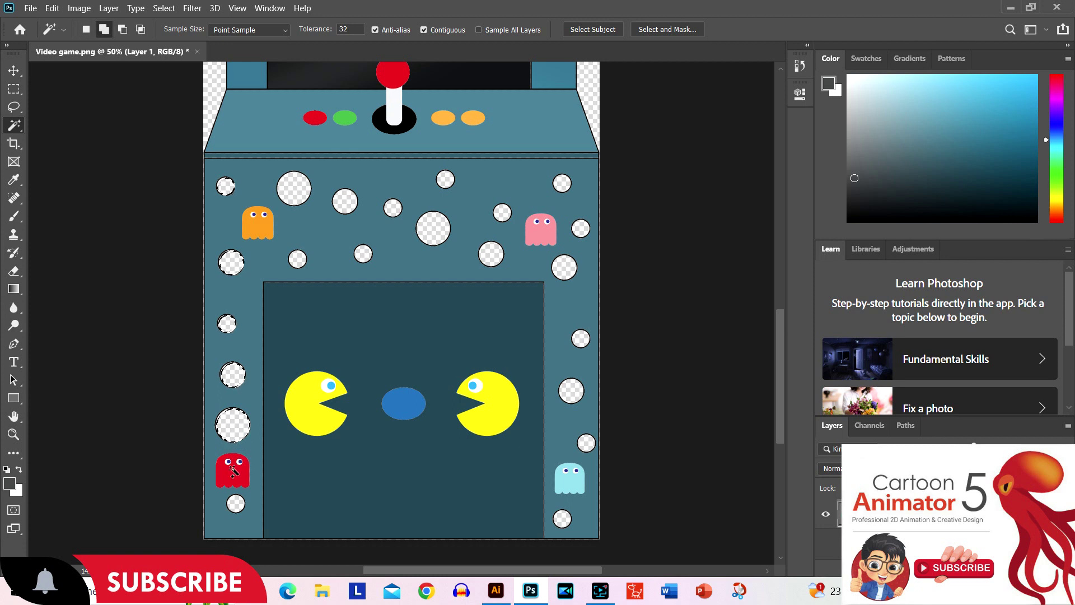
pyautogui.keyDown('shift'); pyautogui.click(238, 504); pyautogui.keyUp('shift')
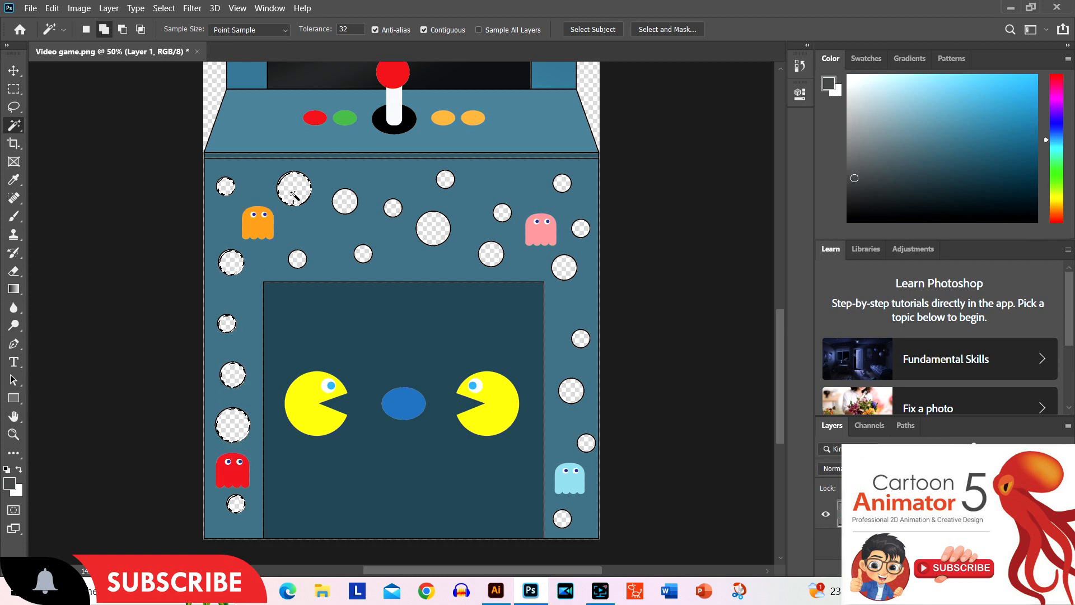
pyautogui.keyDown('shift'); pyautogui.click(295, 262); pyautogui.keyUp('shift')
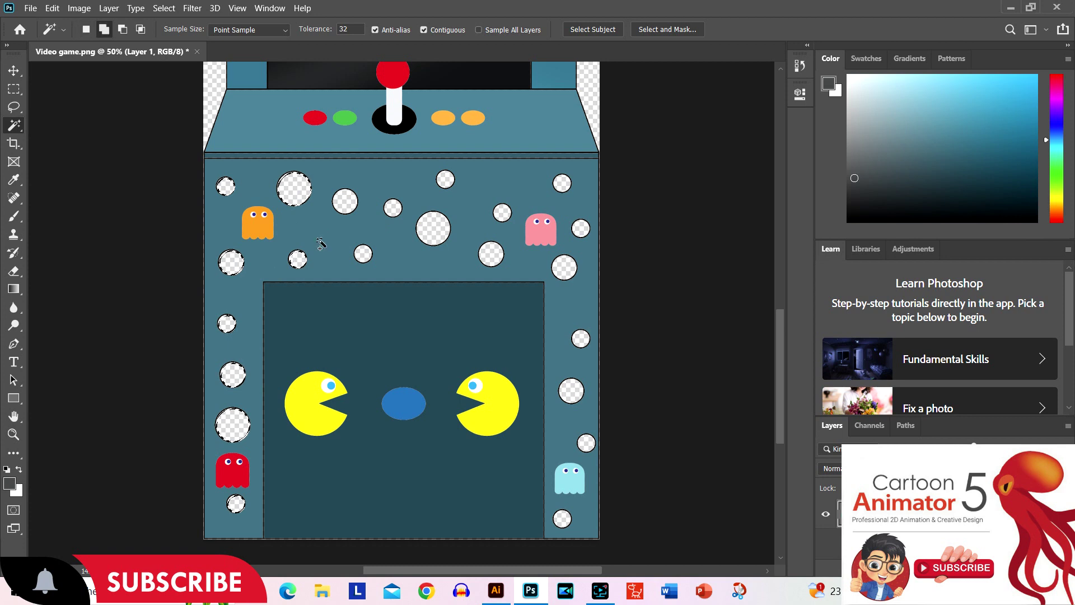
pyautogui.keyDown('shift'); pyautogui.click(351, 202); pyautogui.keyUp('shift')
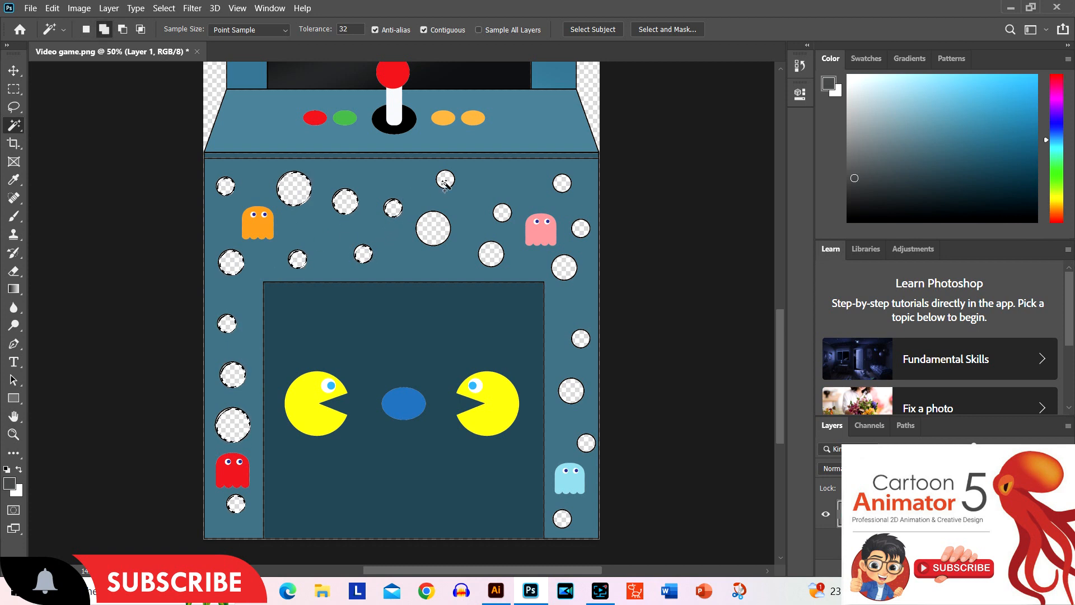
pyautogui.keyDown('shift'); pyautogui.click(446, 184); pyautogui.keyUp('shift')
pyautogui.keyDown('shift'); pyautogui.click(561, 183); pyautogui.keyUp('shift')
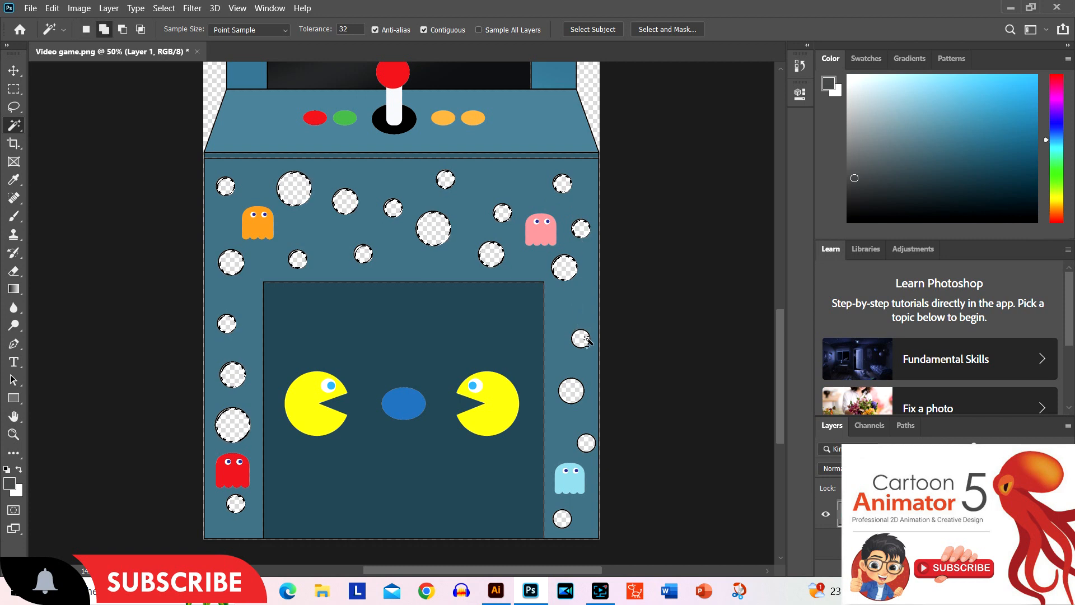
pyautogui.keyDown('shift'); pyautogui.click(581, 338); pyautogui.keyUp('shift')
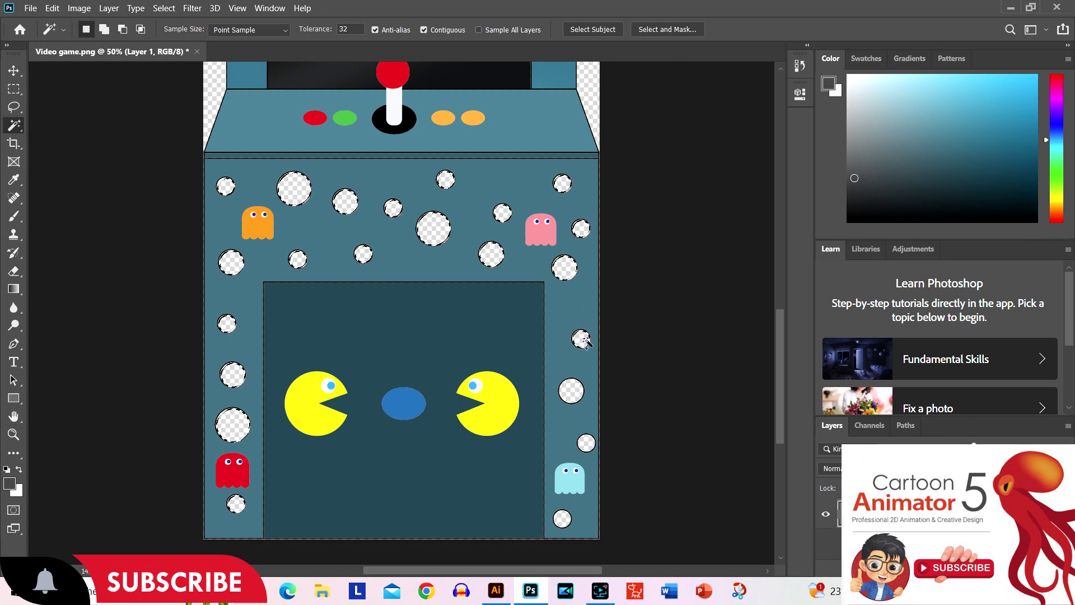
pyautogui.keyDown('shift'); pyautogui.click(587, 443); pyautogui.keyUp('shift')
# Shift the hue to orange and choose a light orange-brown paint colour for the brush.
pyautogui.click(1057, 207)
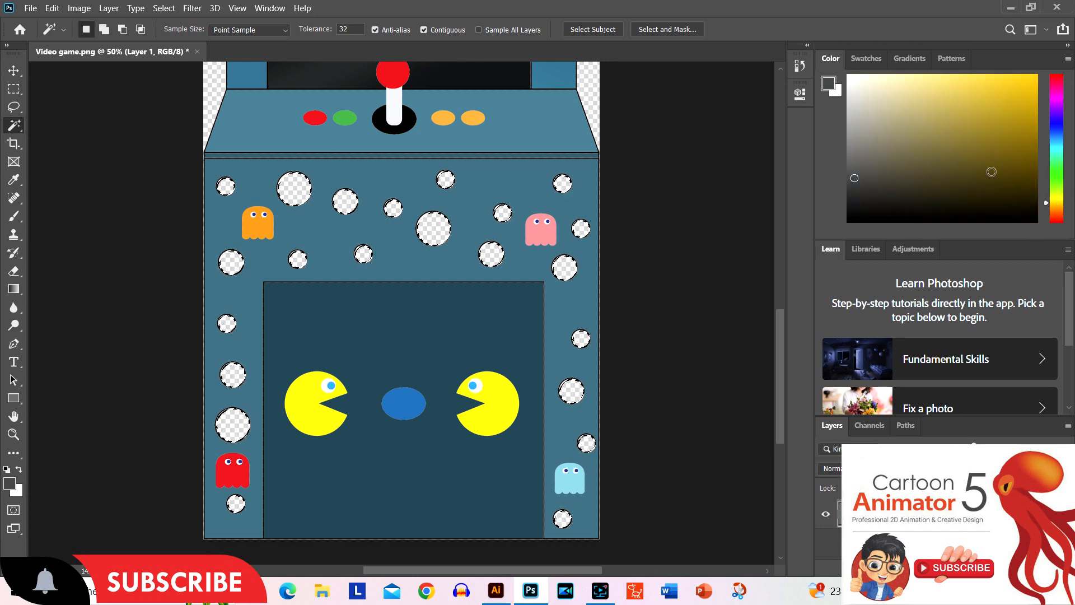
pyautogui.moveTo(1058, 207); pyautogui.dragTo(1059, 215)
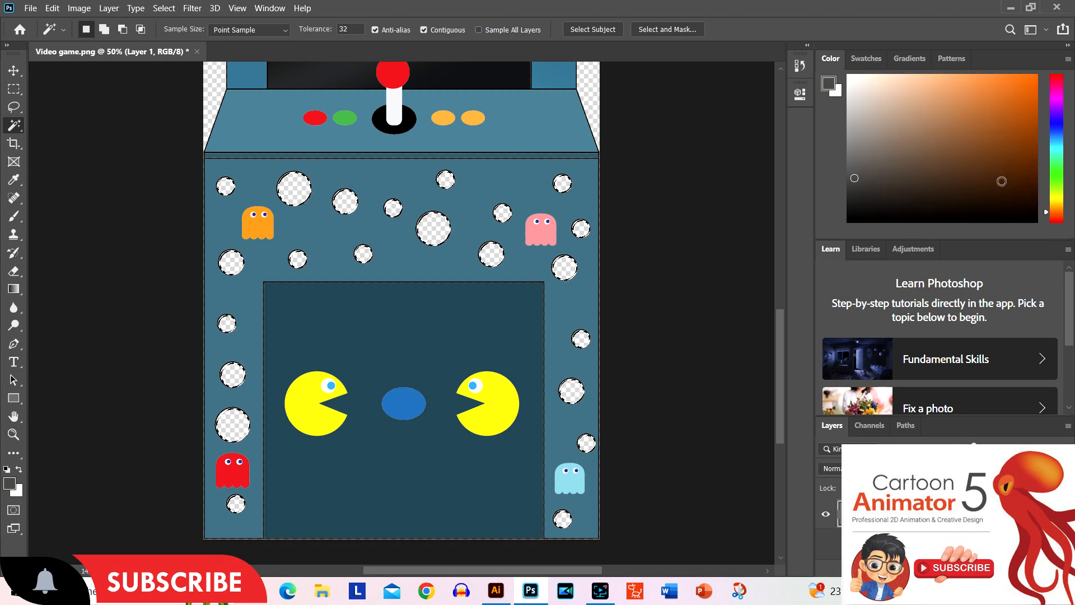
pyautogui.click(956, 110)
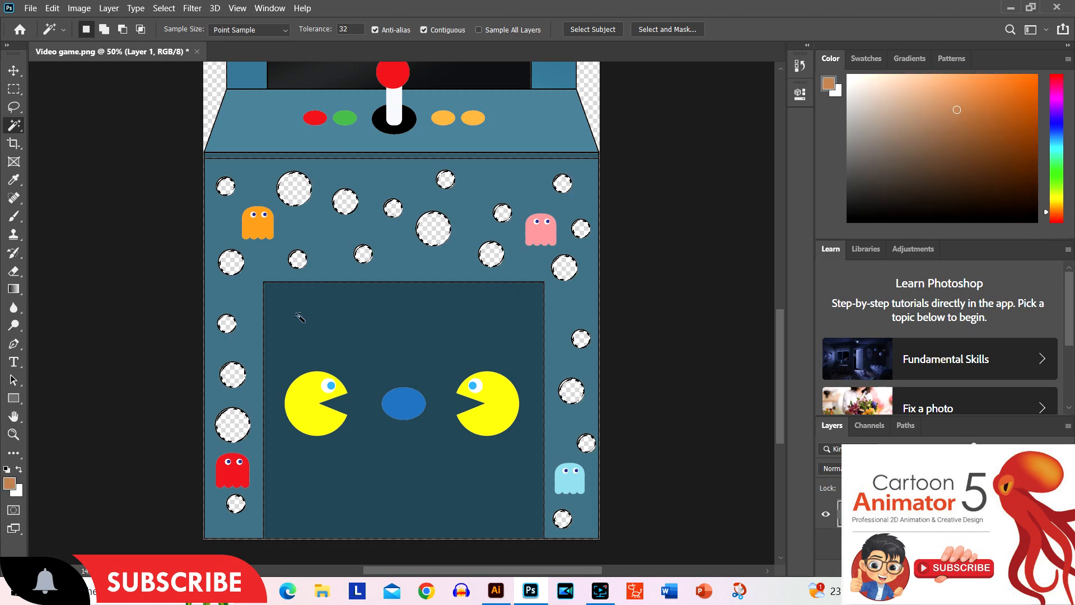
pyautogui.press('b')
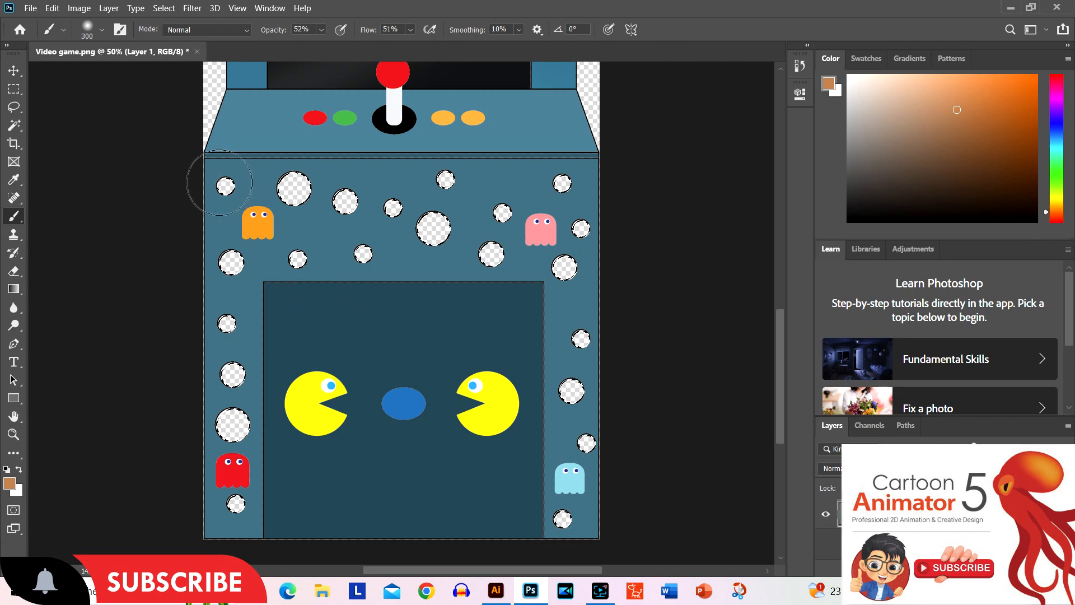
# Raise the brush flow back to 100% for solid dot fills.
pyautogui.click(320, 31)
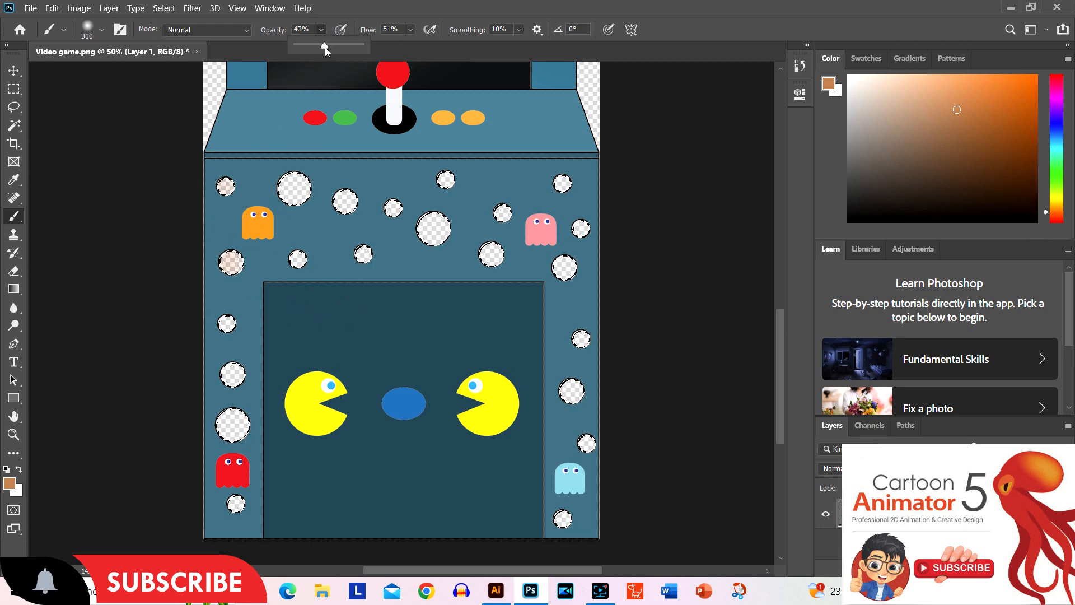
pyautogui.click(412, 31)
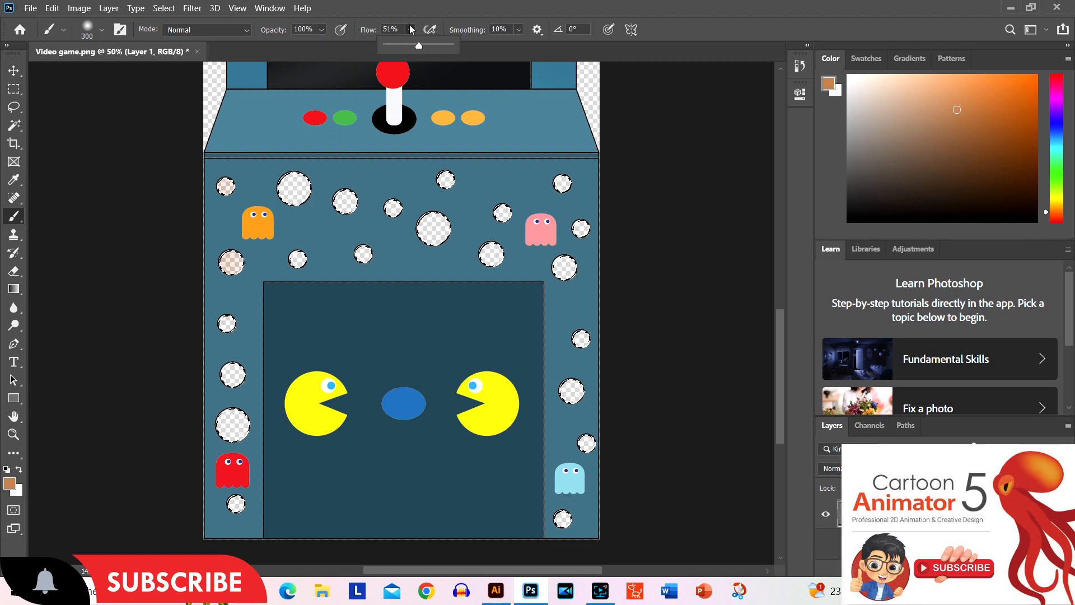
pyautogui.moveTo(418, 45); pyautogui.dragTo(454, 44)
# Paint every empty dot on the cabinet's lower body solid light brown, left, top and right side.
pyautogui.moveTo(227, 262)
pyautogui.mouseDown()
pyautogui.moveTo(232, 505)
pyautogui.moveTo(225, 185)
pyautogui.mouseUp()
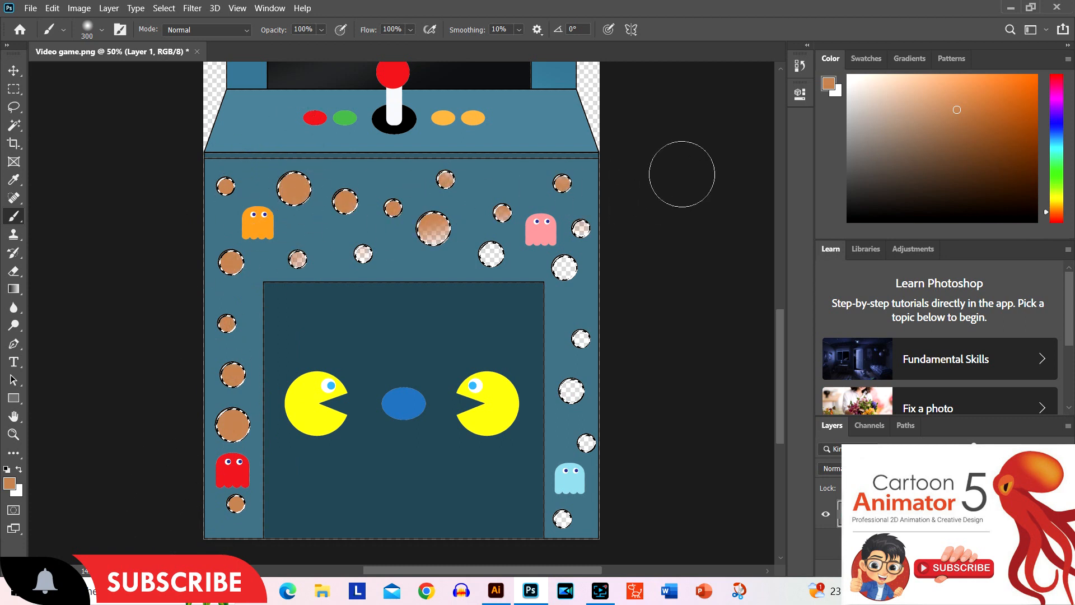
pyautogui.moveTo(432, 228)
pyautogui.mouseDown()
pyautogui.moveTo(491, 252)
pyautogui.moveTo(601, 181)
pyautogui.mouseUp()
pyautogui.moveTo(563, 267); pyautogui.dragTo(580, 340)
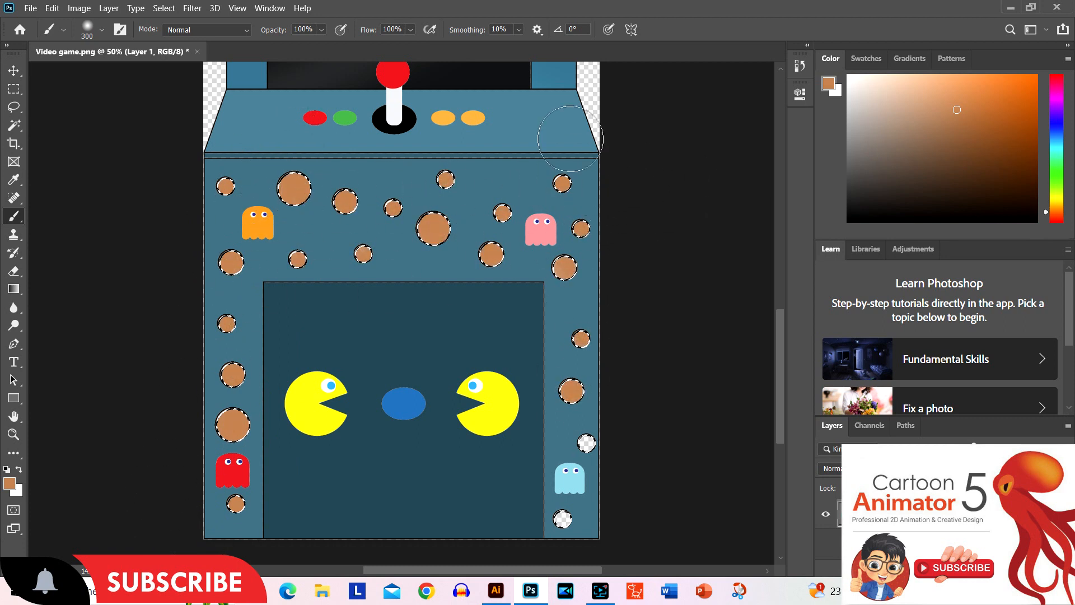
pyautogui.moveTo(571, 390); pyautogui.dragTo(563, 519)
pyautogui.moveTo(563, 519); pyautogui.dragTo(585, 443)
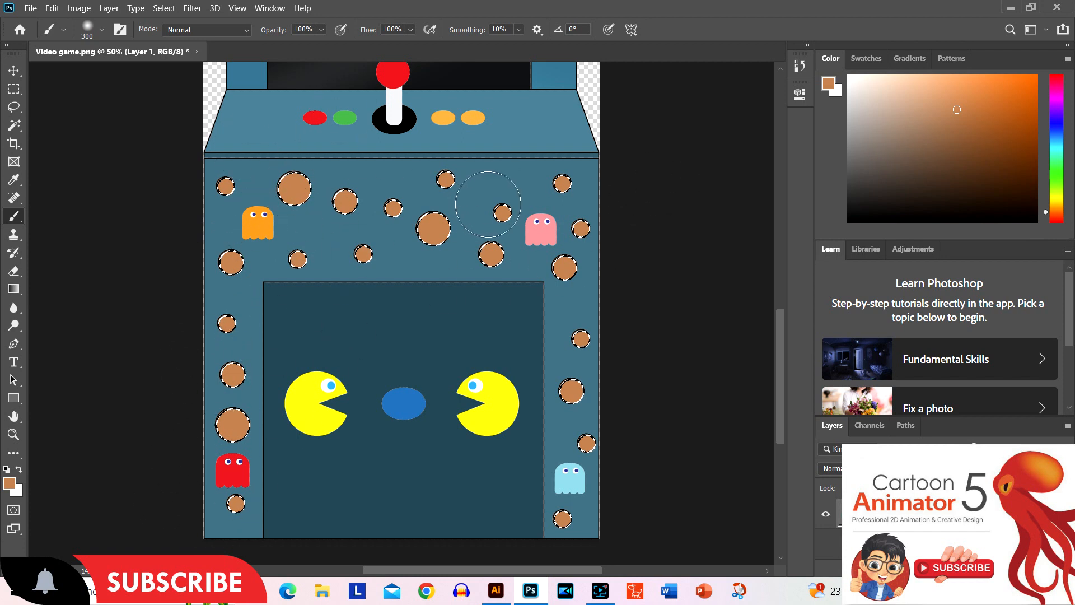
pyautogui.scroll(5, 483, 196)
pyautogui.scroll(1, 489, 203)
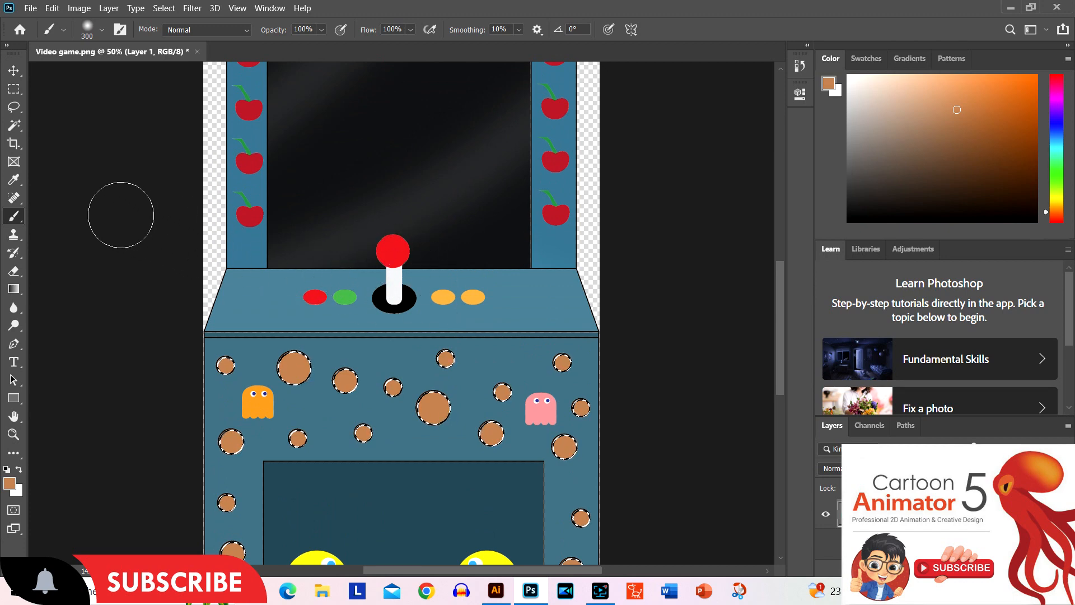
# Select only the joystick's red ball with the Magic Wand and sample its red for the Brush.
pyautogui.click(17, 125)
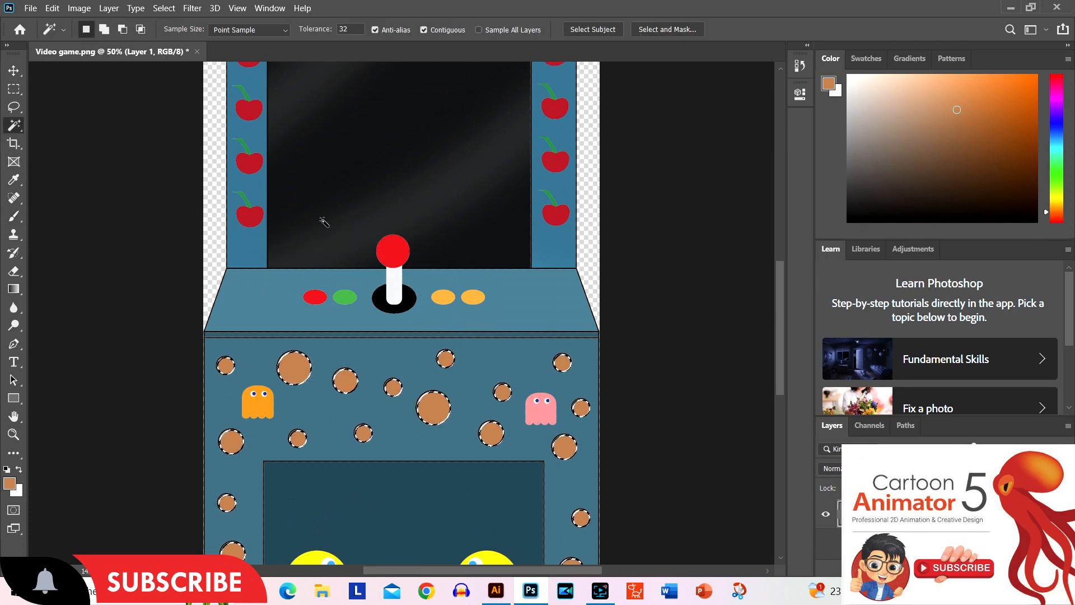
pyautogui.click(391, 251)
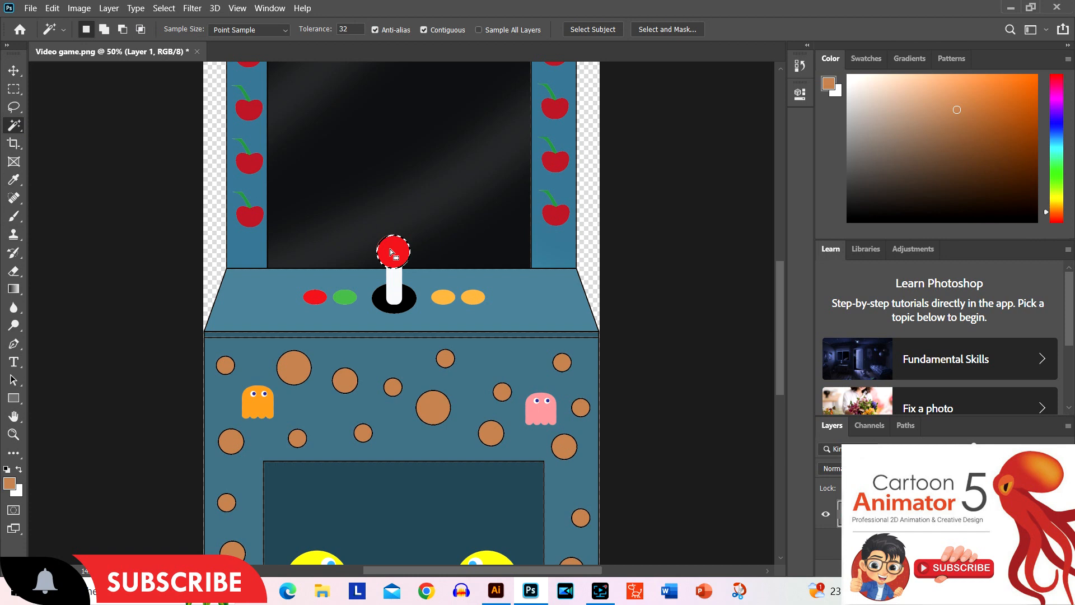
pyautogui.press('b')
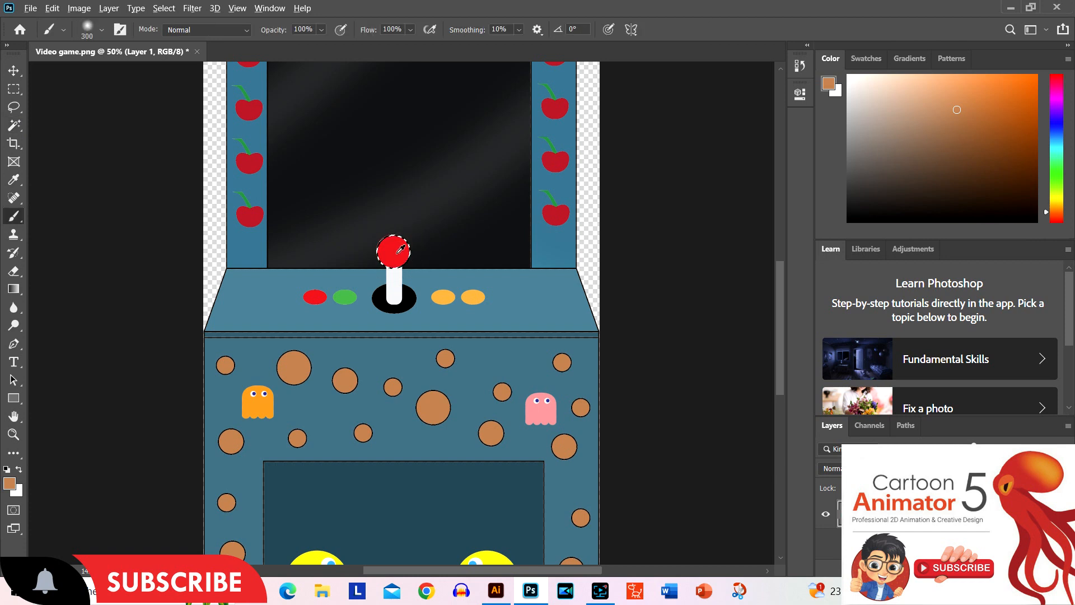
pyautogui.keyDown('alt'); pyautogui.click(392, 248); pyautogui.keyUp('alt')
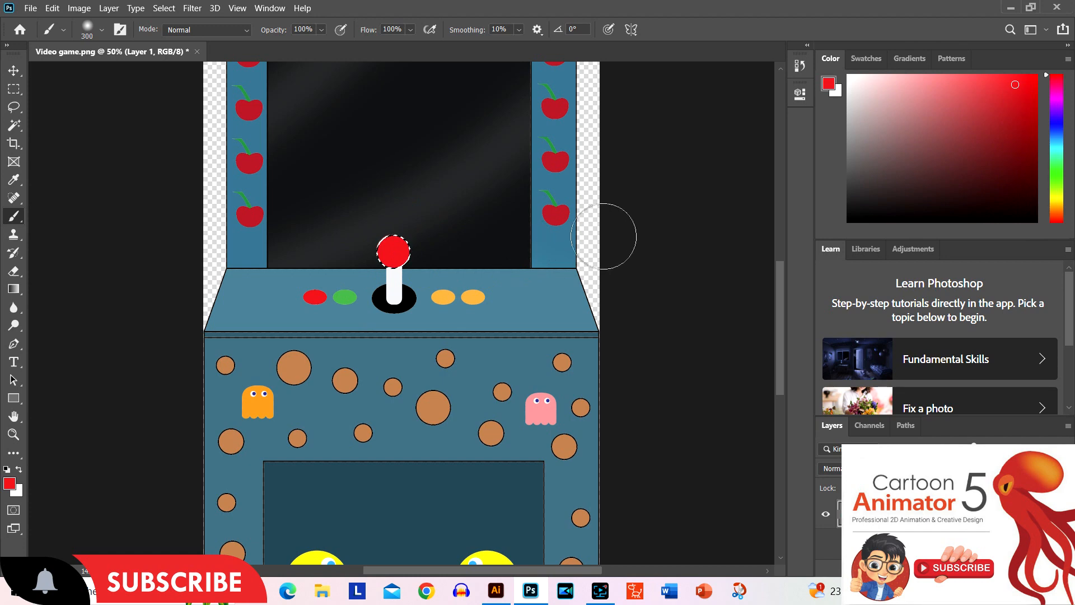
pyautogui.scroll(4, 605, 237)
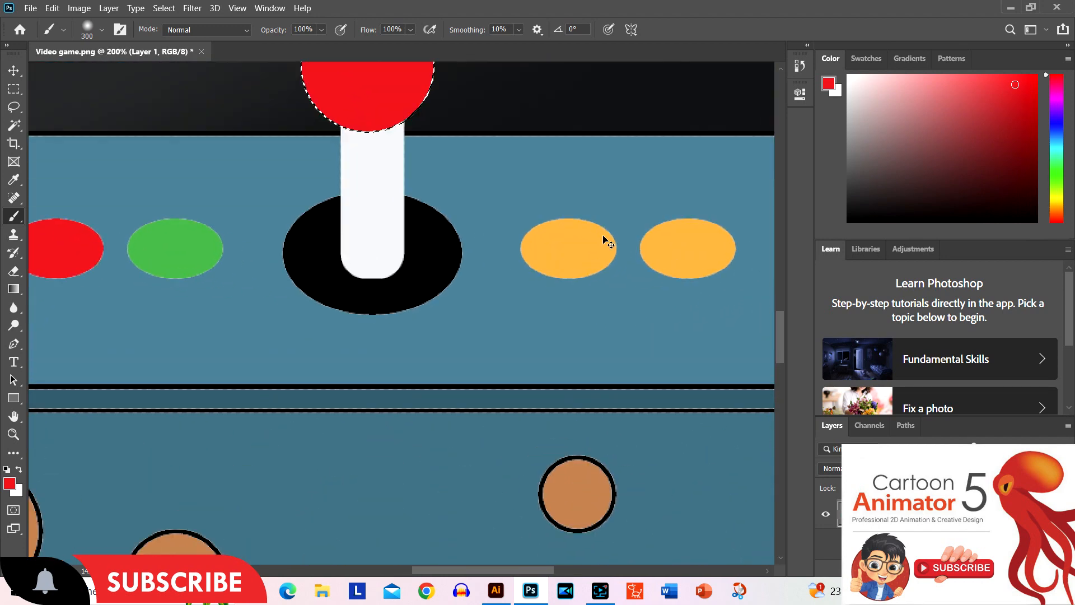
pyautogui.scroll(1, 608, 242)
pyautogui.scroll(1, 382, 244)
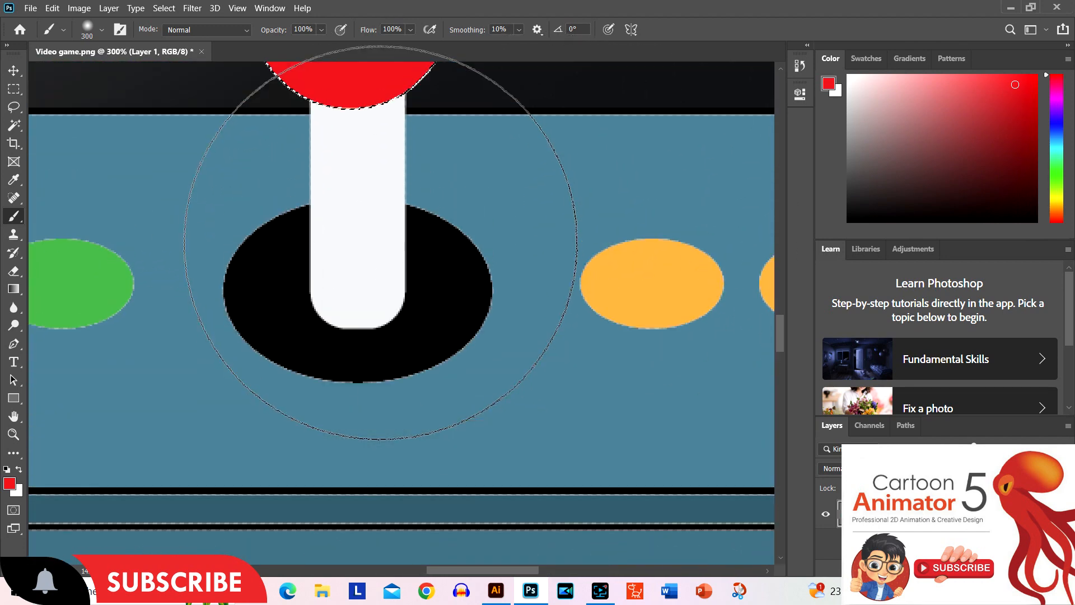
pyautogui.scroll(3, 380, 243)
pyautogui.scroll(3, 381, 244)
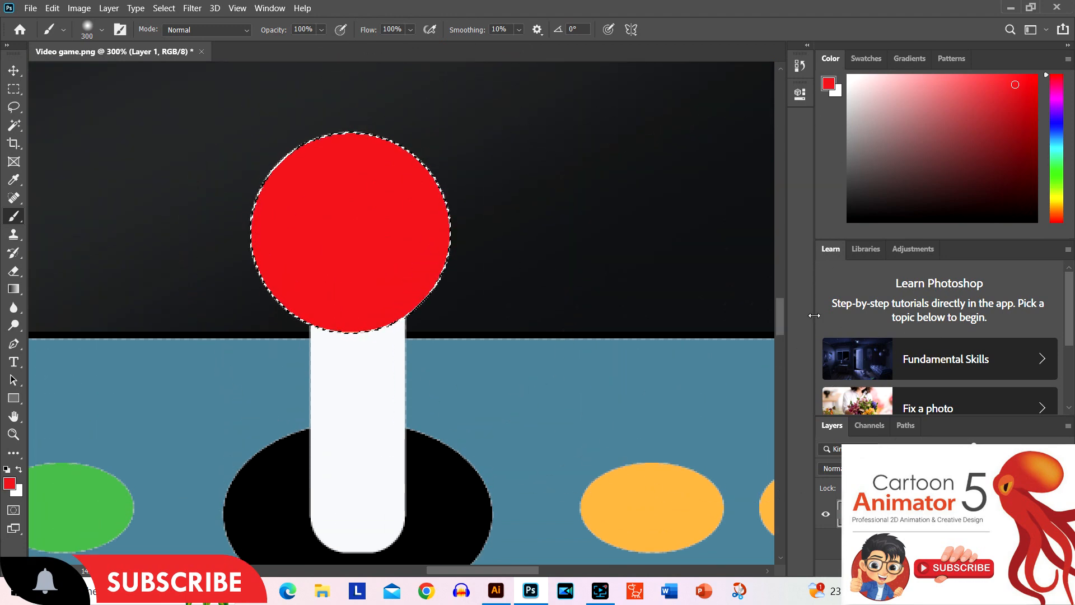
# Lower brush Opacity and Flow to 48% and choose a slightly darker red.
pyautogui.click(321, 30)
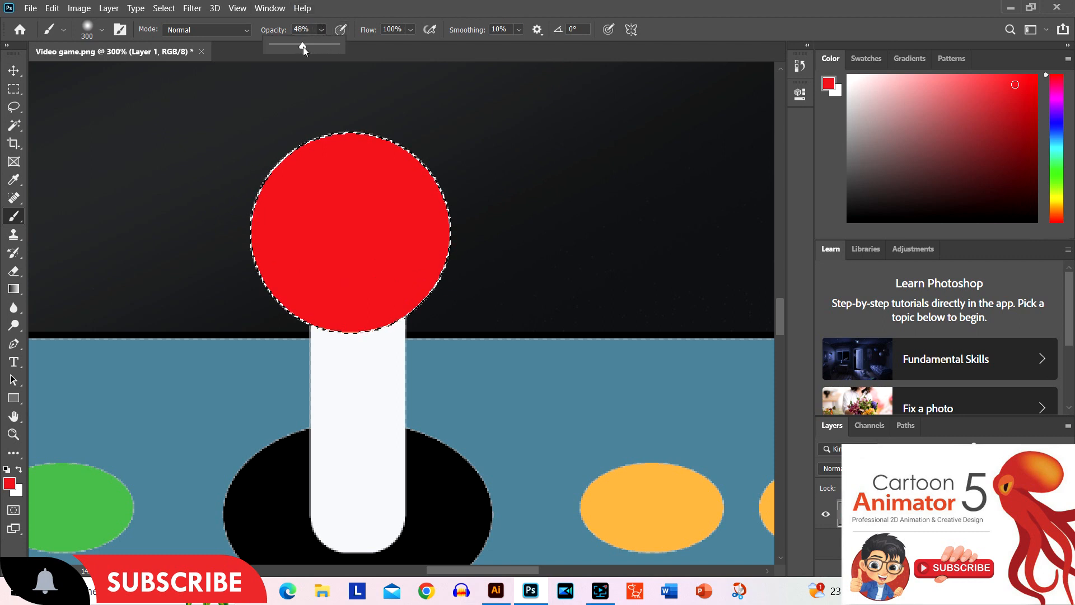
pyautogui.click(410, 29)
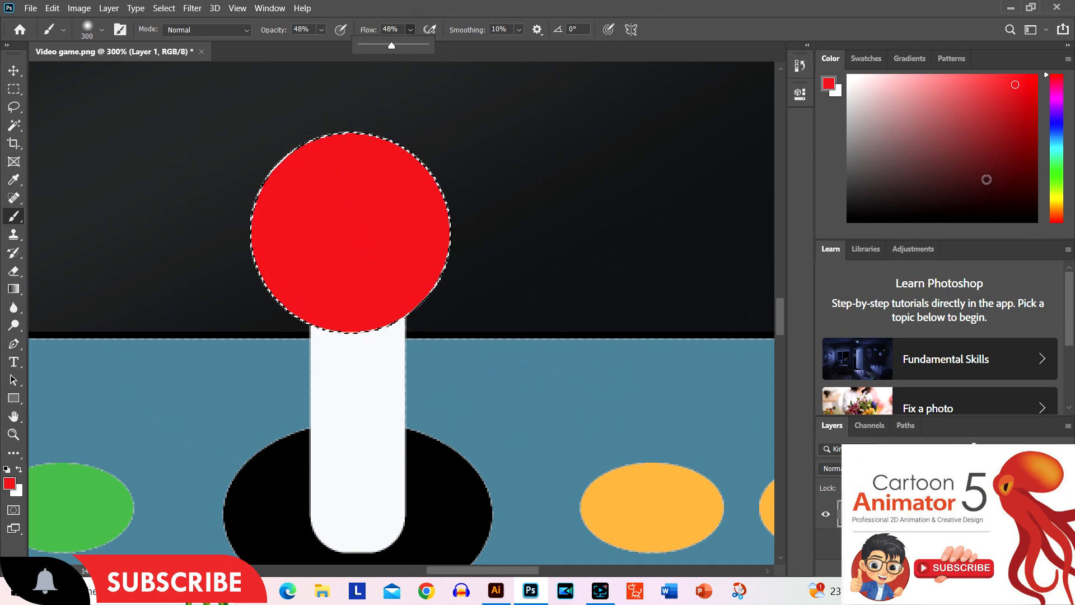
pyautogui.click(1017, 119)
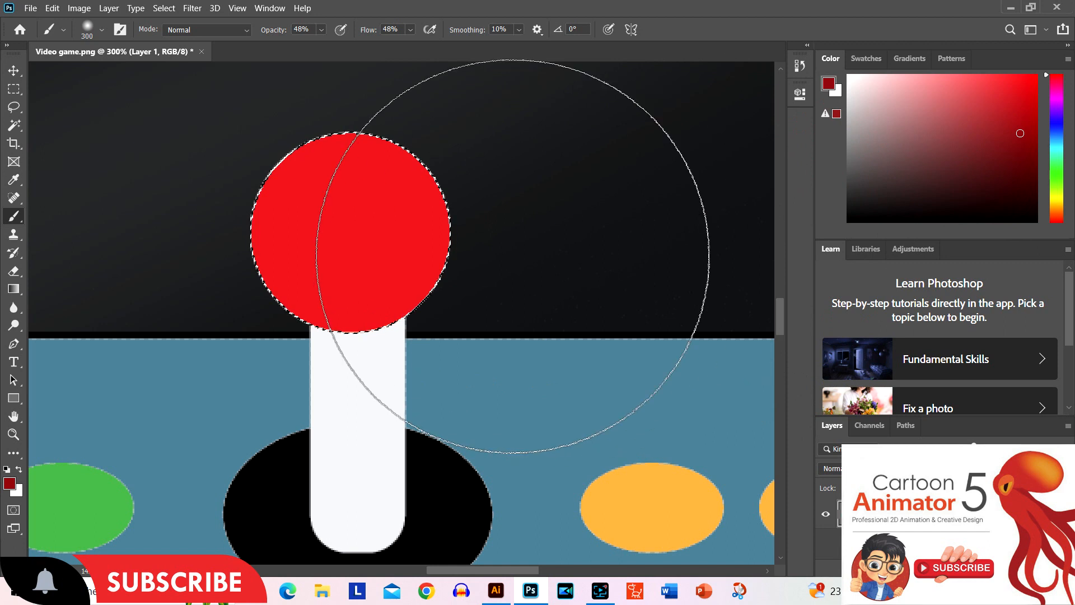
# Shrink the brush to about 70 px and shade the ball's edges with a darker red.
pyautogui.press('[')
pyautogui.press('[')
pyautogui.press('[')
pyautogui.press('[')
pyautogui.press('[')
pyautogui.press('[')
pyautogui.press('[')
pyautogui.press('[')
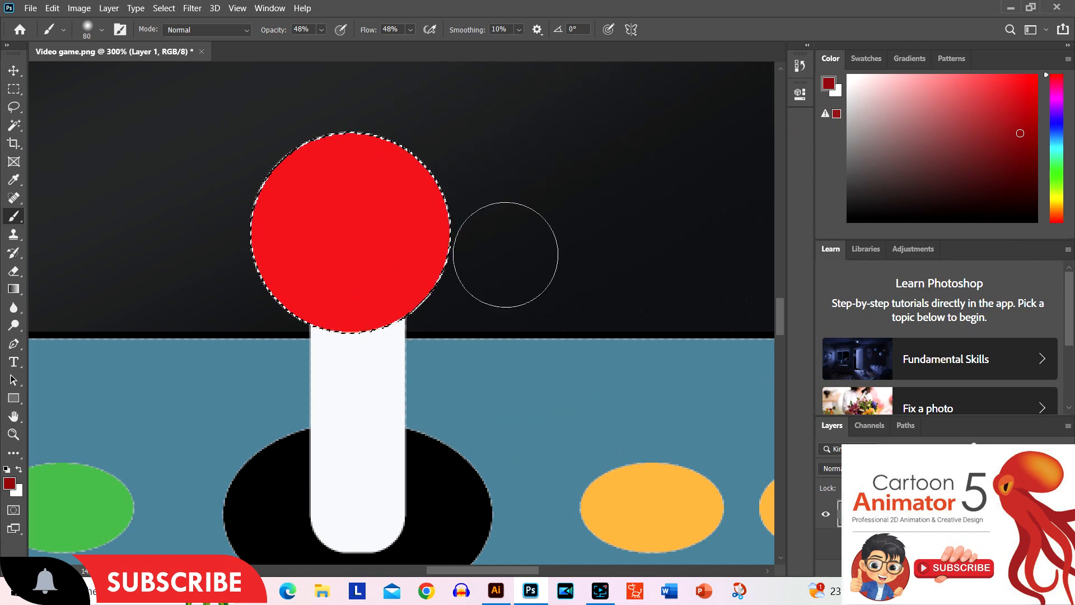
pyautogui.press('[')
pyautogui.press('[')
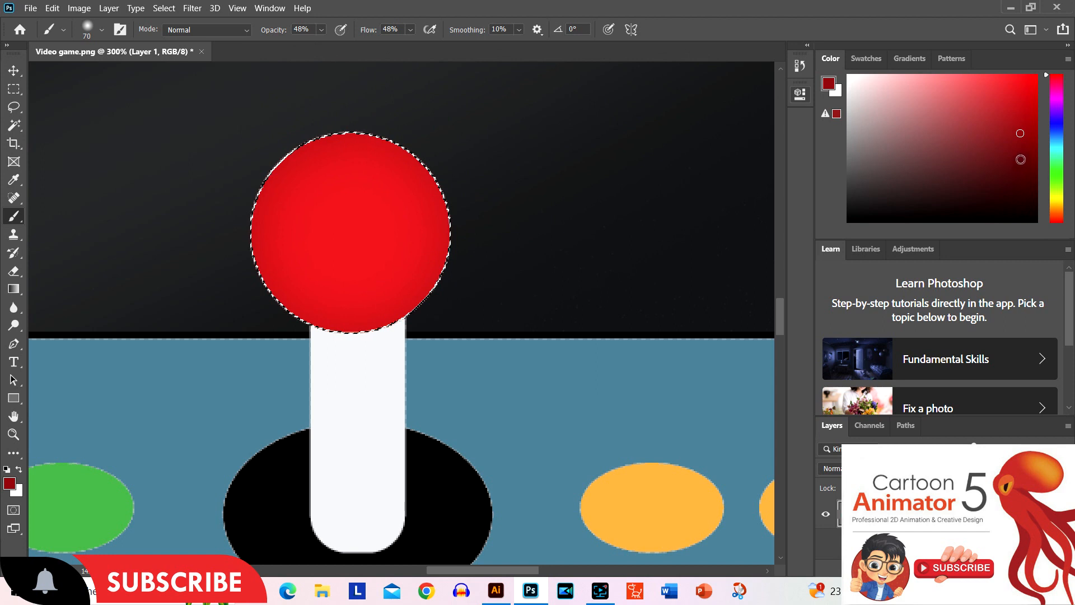
pyautogui.click(1020, 149)
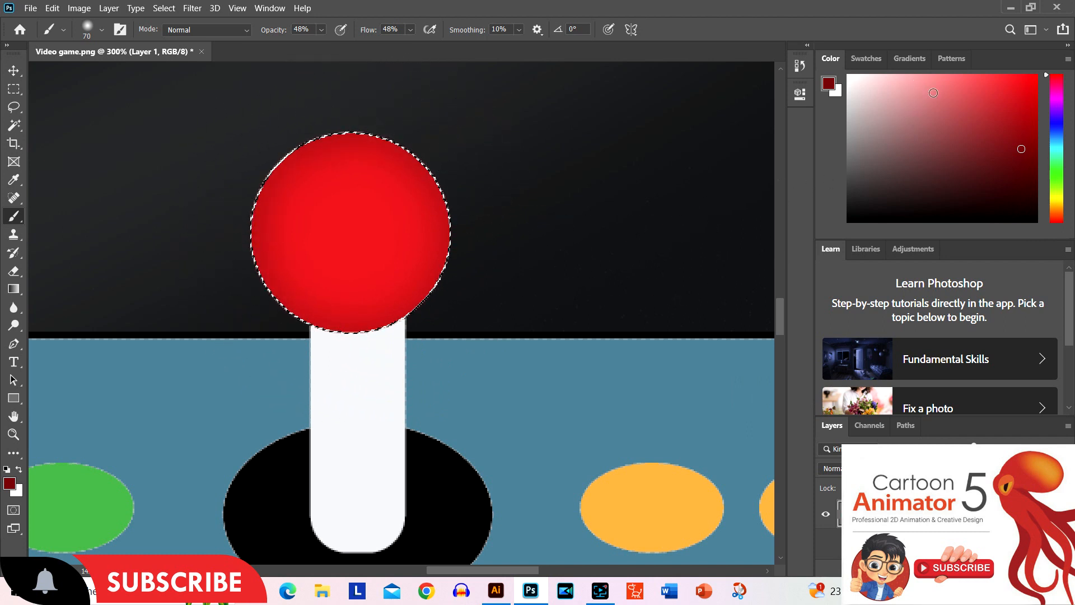
# Dab a soft brighter-red highlight near the top of the joystick ball with a smaller brush.
pyautogui.click(985, 98)
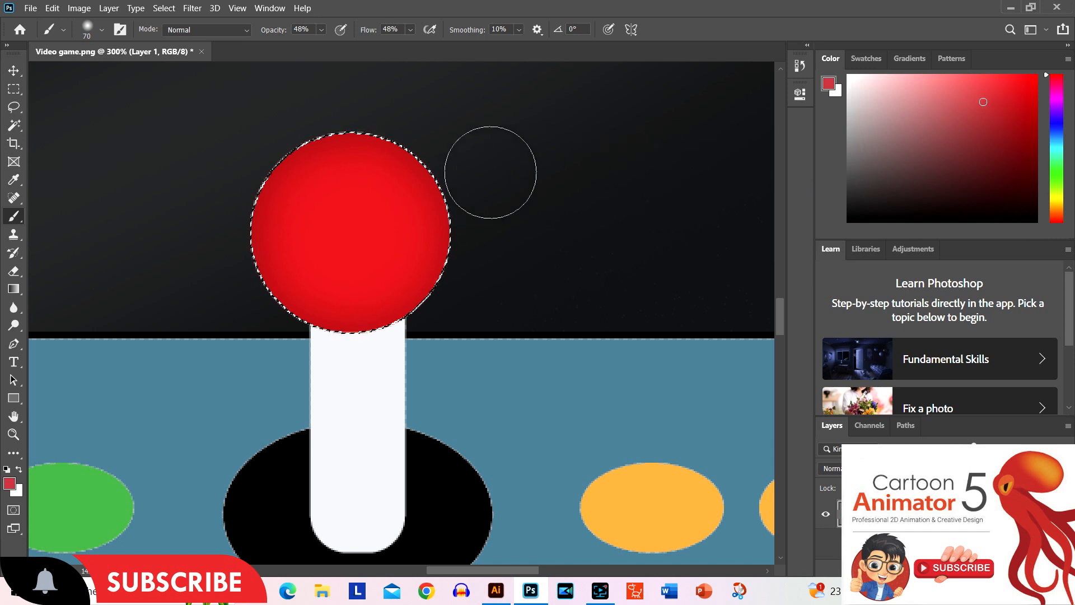
pyautogui.moveTo(369, 169); pyautogui.dragTo(336, 172)
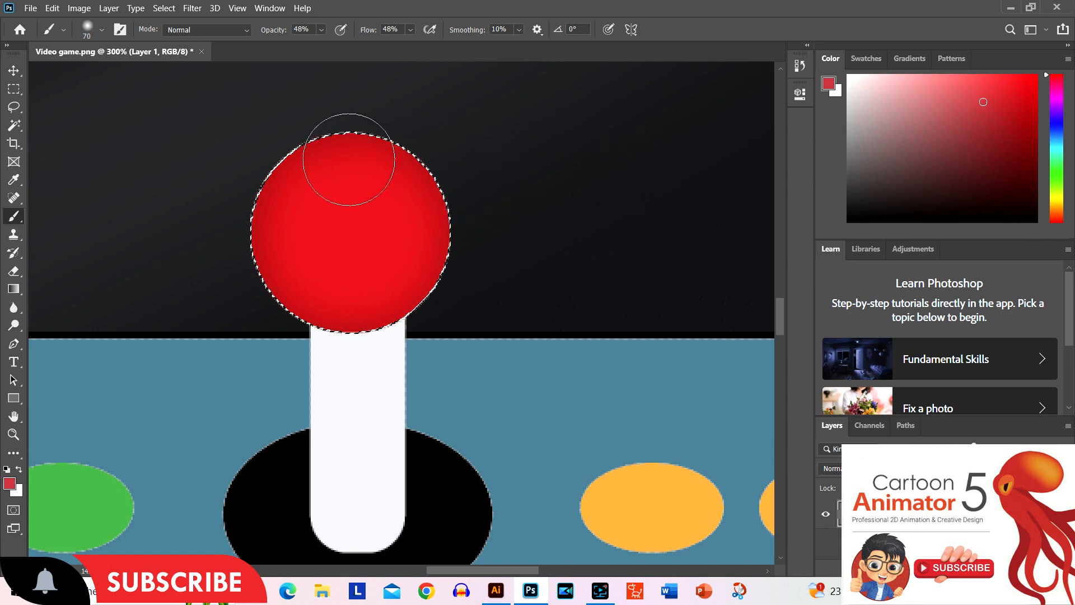
pyautogui.press('[')
pyautogui.press('[')
pyautogui.press('[')
pyautogui.moveTo(353, 172); pyautogui.dragTo(379, 189)
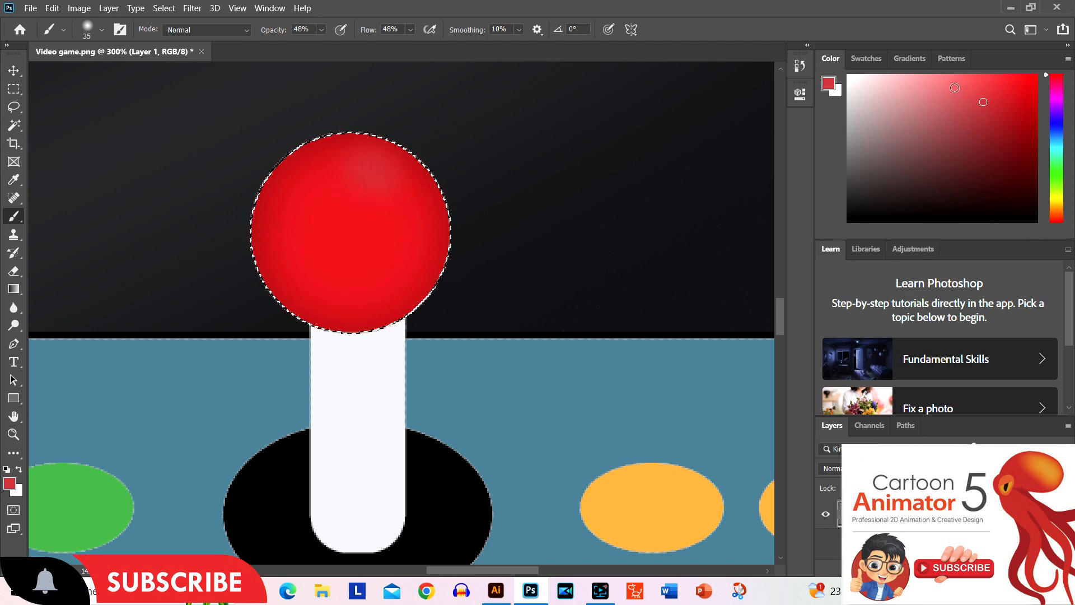
pyautogui.moveTo(382, 201); pyautogui.dragTo(379, 182)
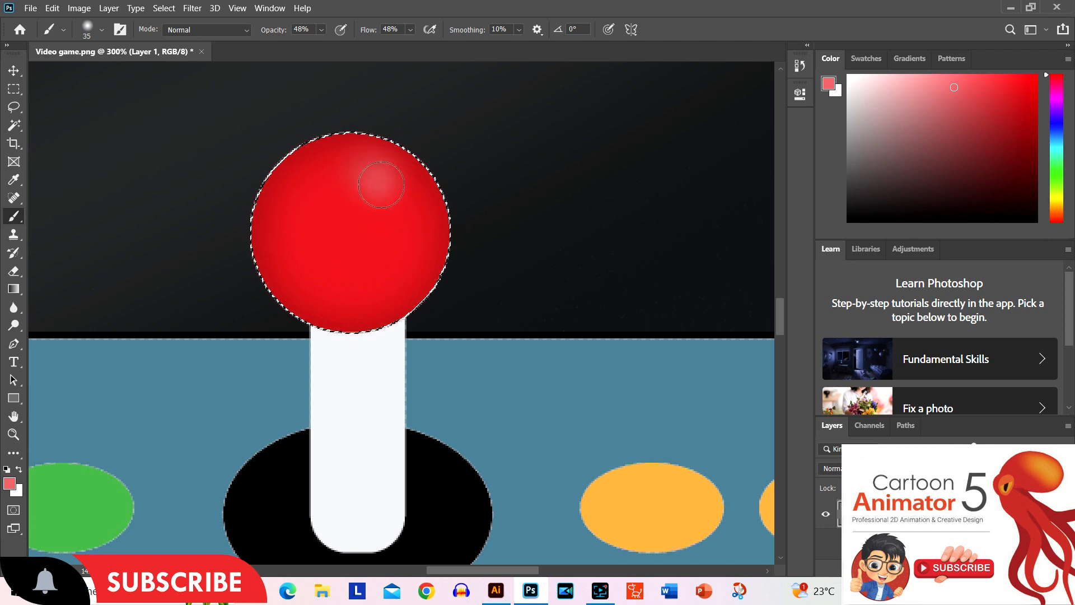
pyautogui.moveTo(392, 193); pyautogui.dragTo(357, 180)
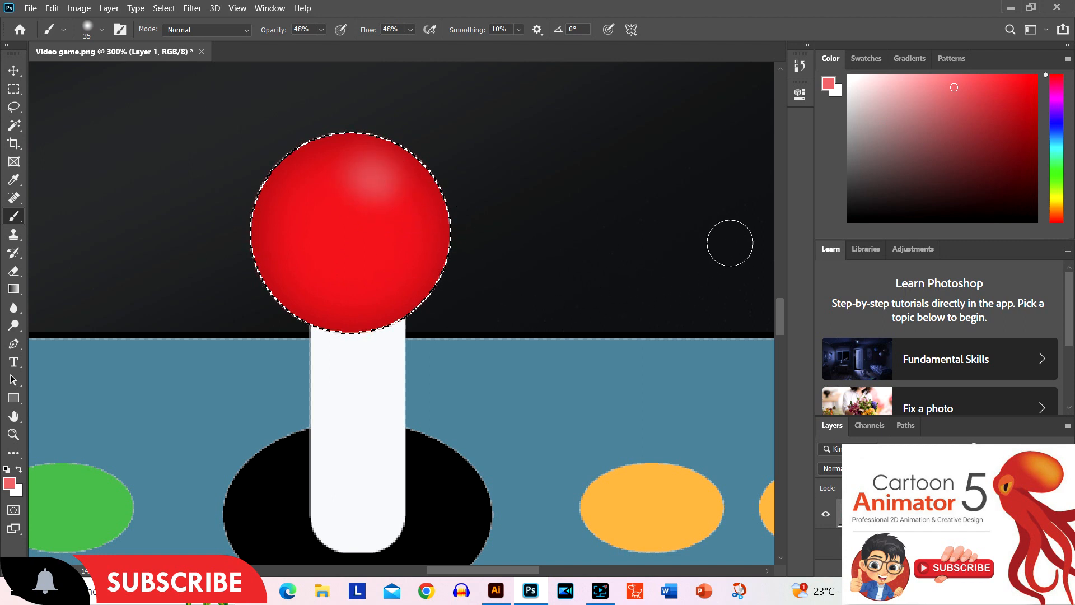
pyautogui.scroll(-3, 730, 247)
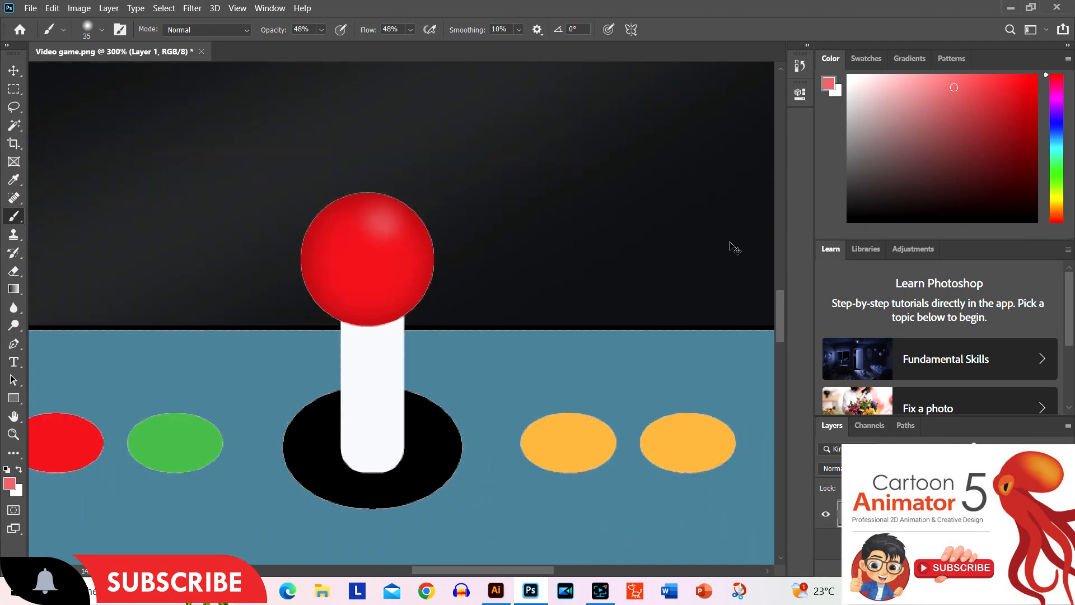
pyautogui.scroll(-3, 729, 245)
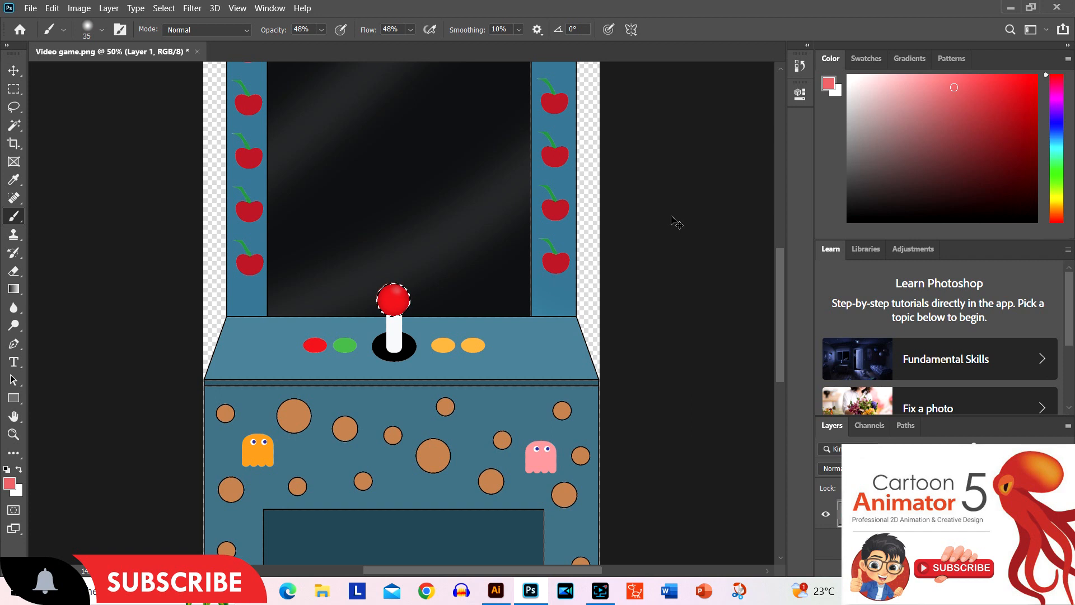
# Save the arcade artwork with Ctrl+S.
pyautogui.hotkey('ctrl', 's')
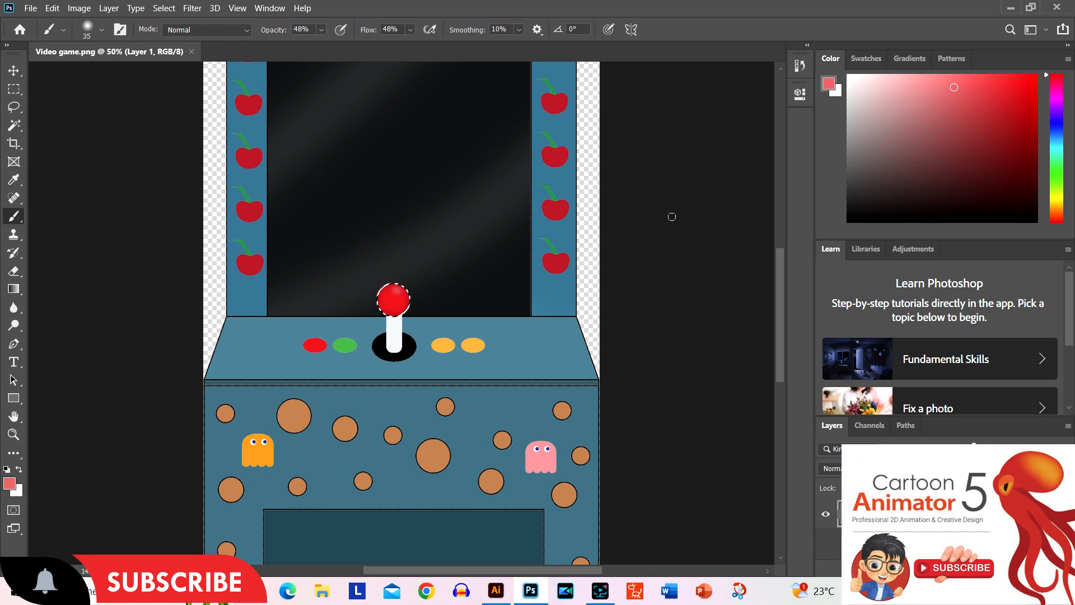